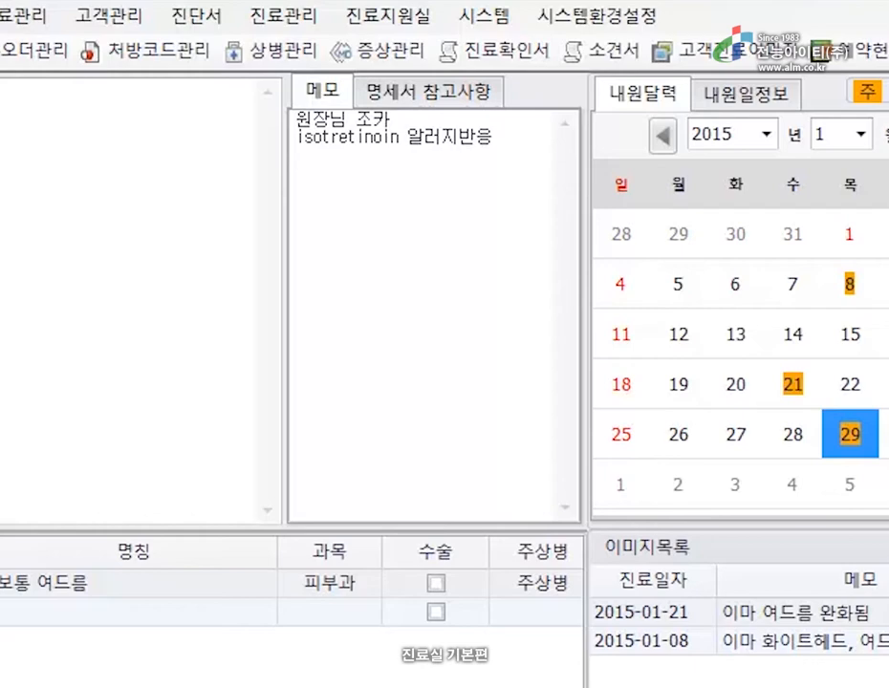
Switch to the 명세서 참고사항 tab to reach the 기초자료 group order codes 0001–0012.
left_click(443, 94)
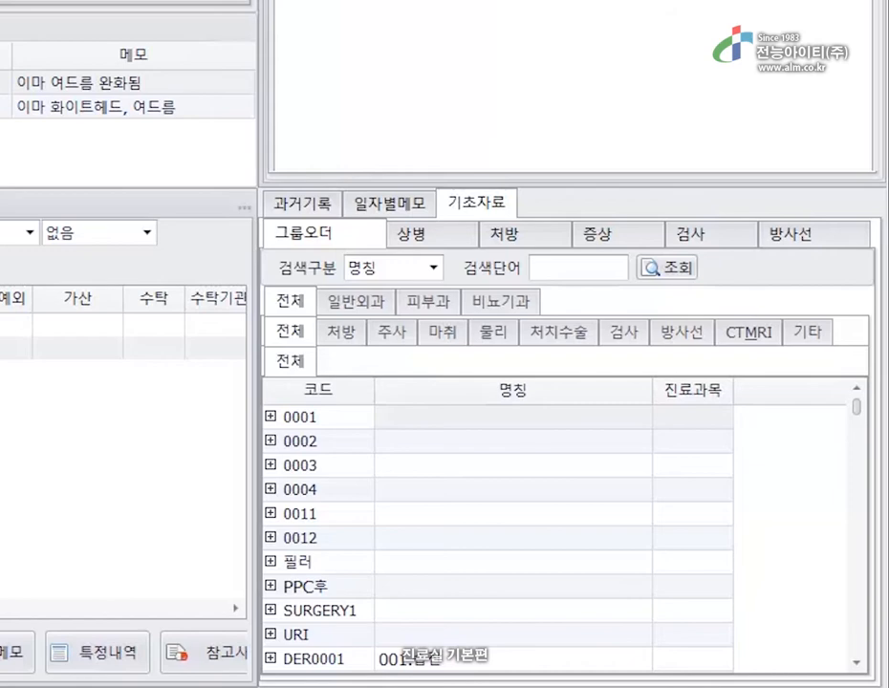
Browse the 상병, 처방, 증상, 검사 and 방사선 reference code lists in turn.
left_click(412, 235)
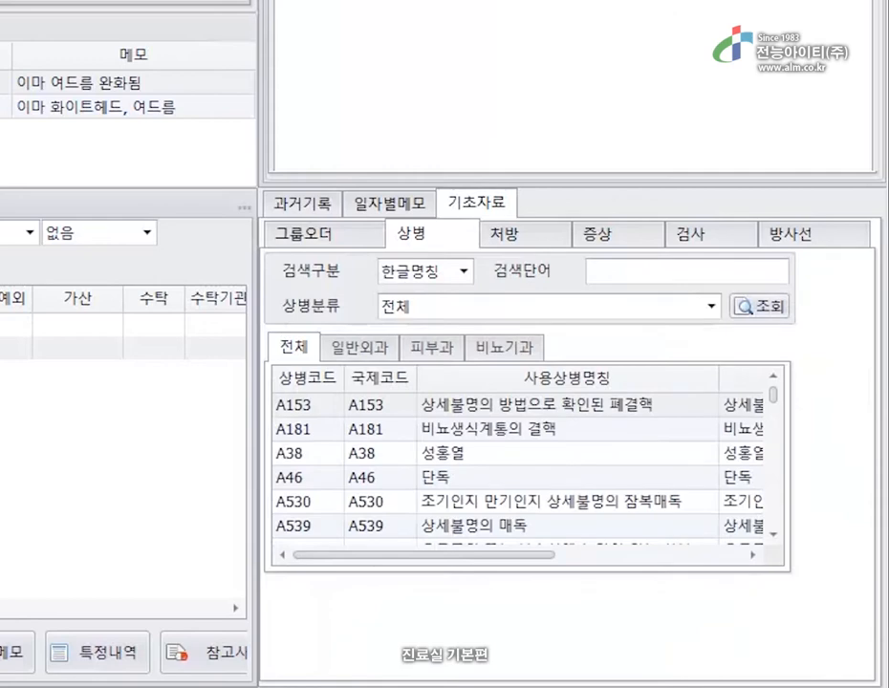
left_click(506, 234)
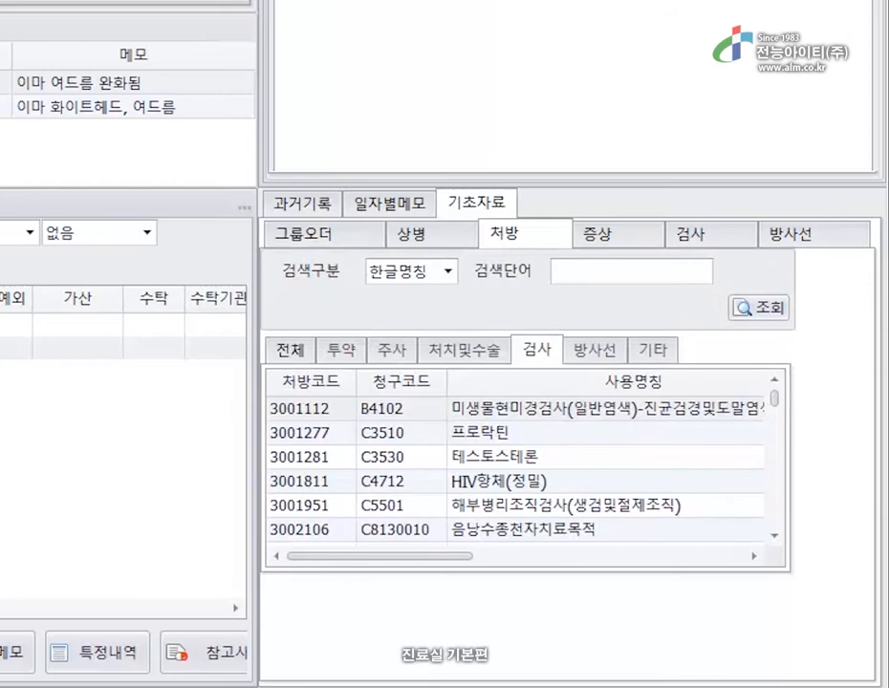
left_click(599, 234)
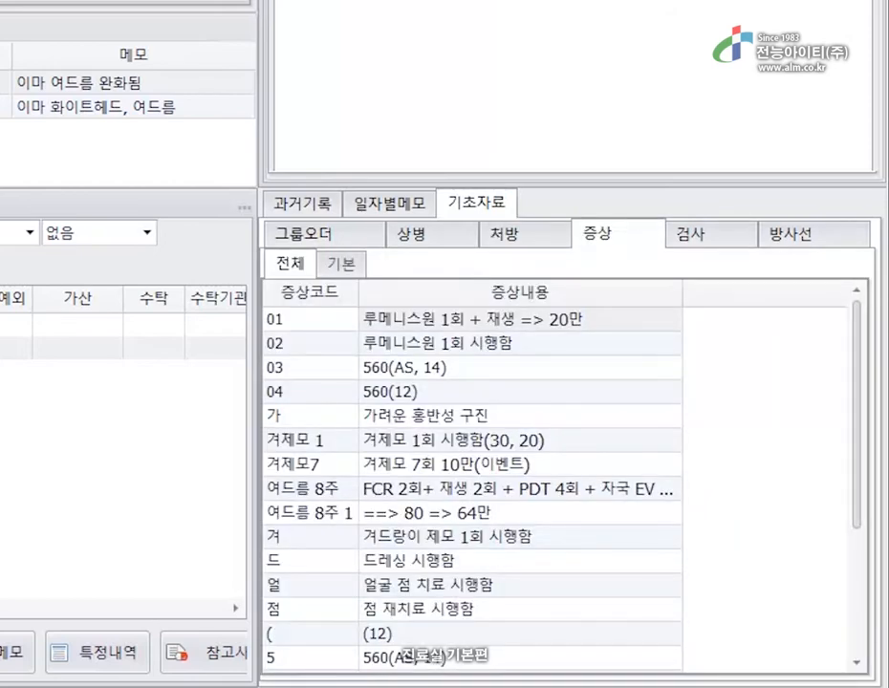
left_click(692, 234)
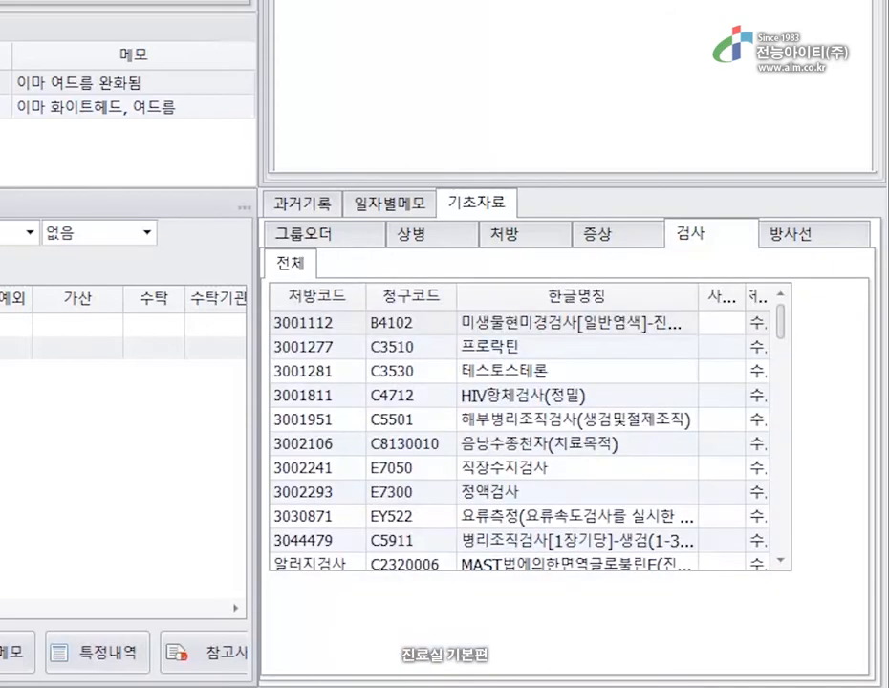
left_click(792, 234)
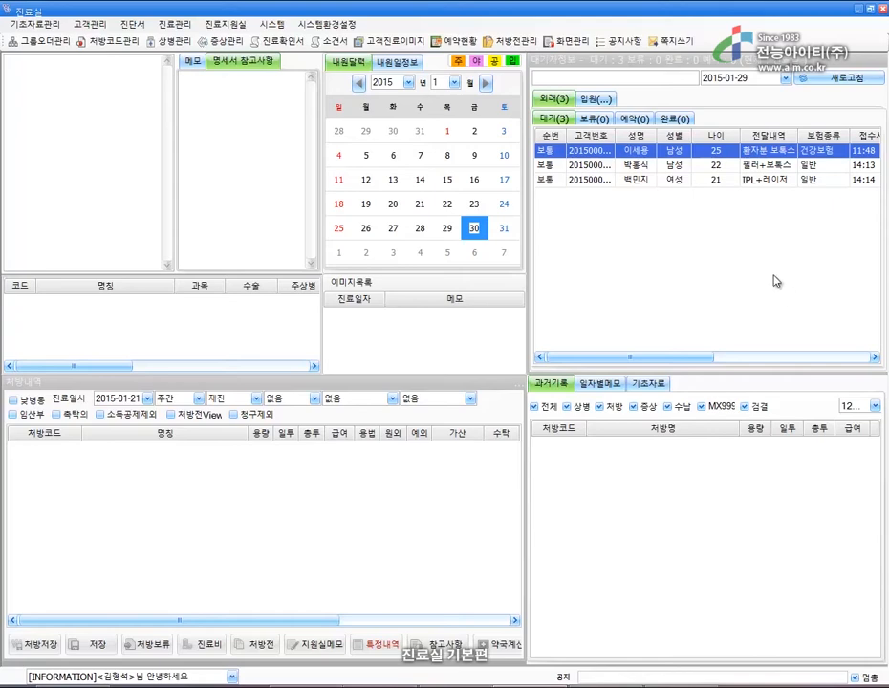
Open the waiting patient's chart, view the January 21 visit, then return to January 29.
double_click(660, 153)
left_click(676, 171)
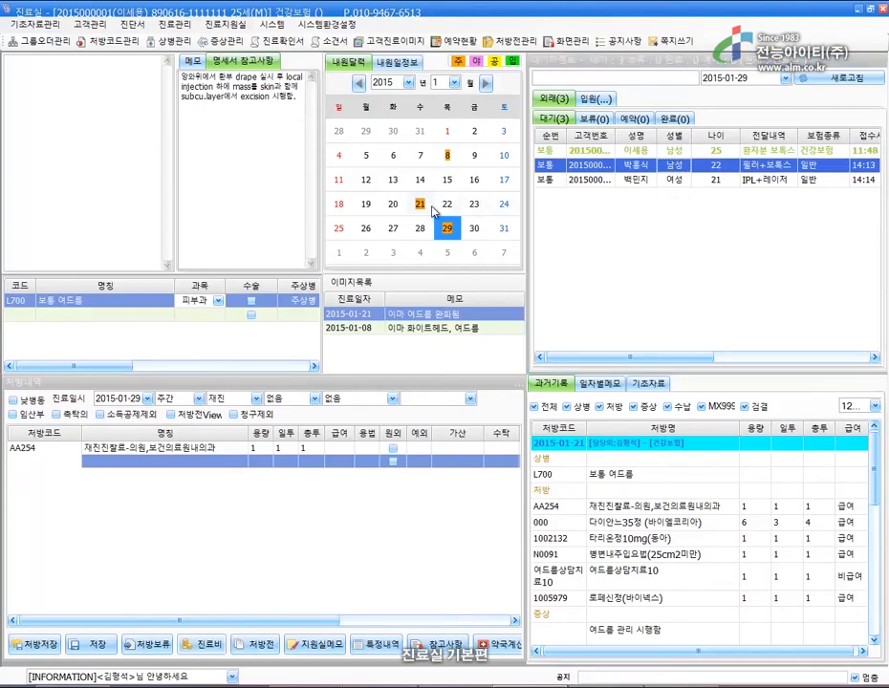
left_click(426, 207)
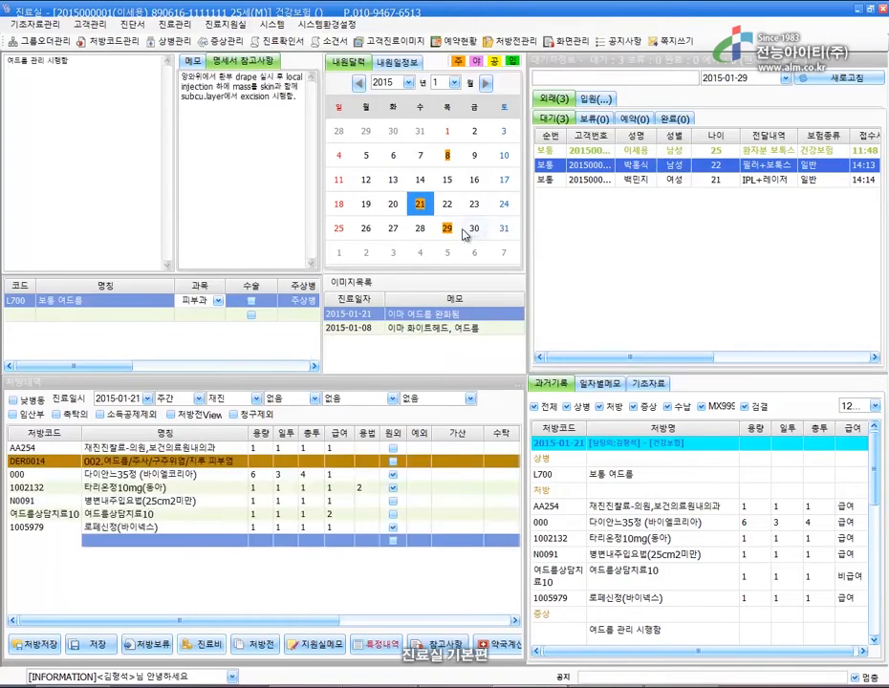
left_click(446, 230)
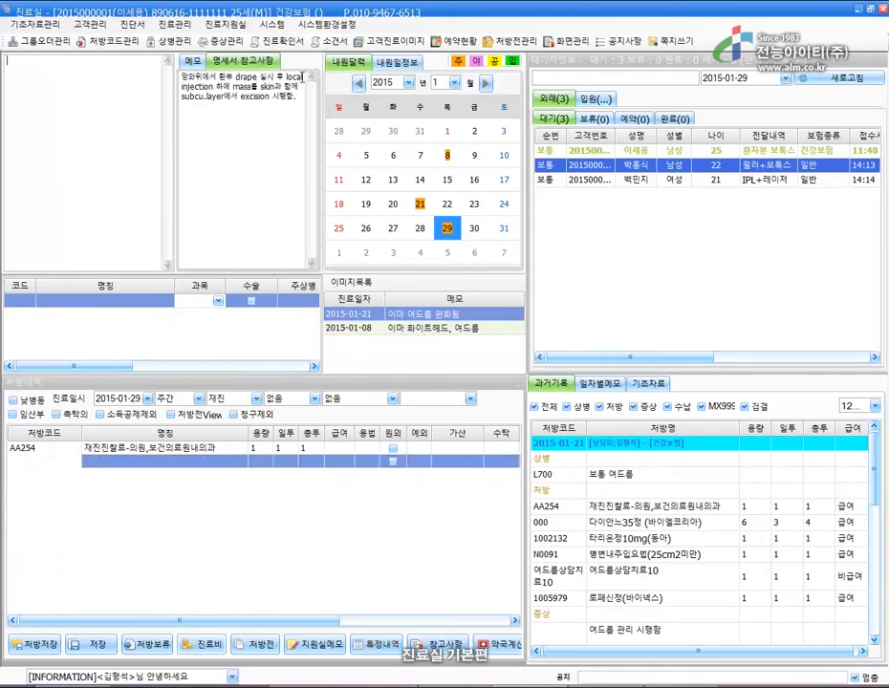
Show the patient's visit-date list and select the 2015-01-21 forehead acne image row.
left_click(386, 65)
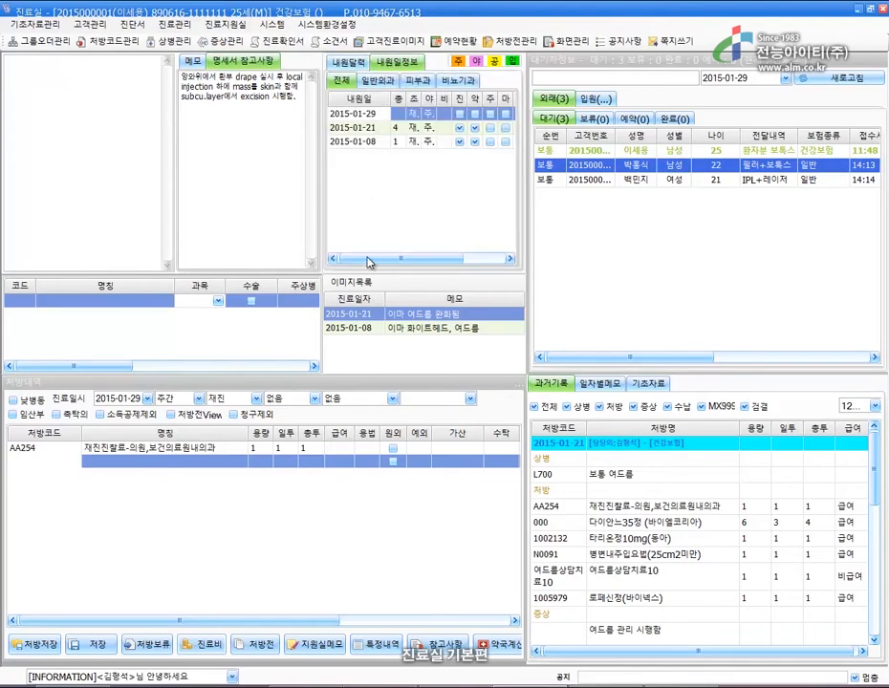
left_click_drag(390, 265, 349, 260)
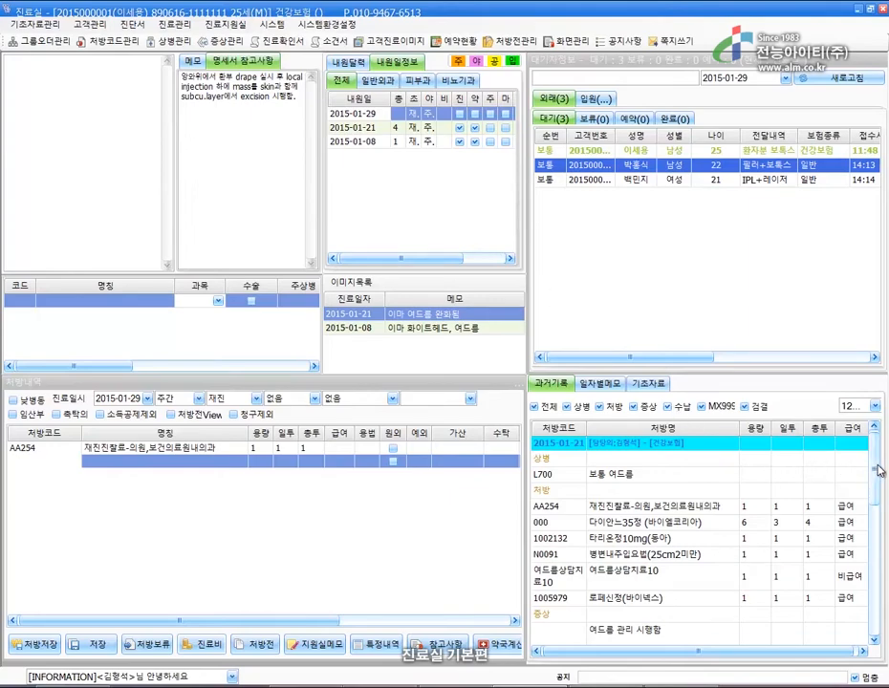
mouse_move(880, 469)
left_mouse_down()
mouse_move(882, 518)
mouse_move(877, 462)
left_mouse_up()
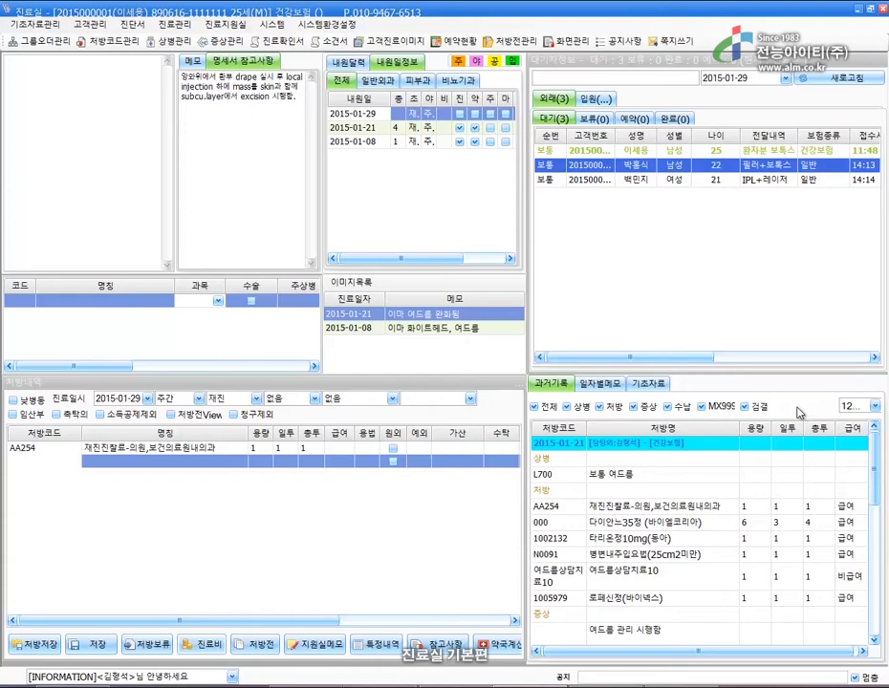
left_click(444, 319)
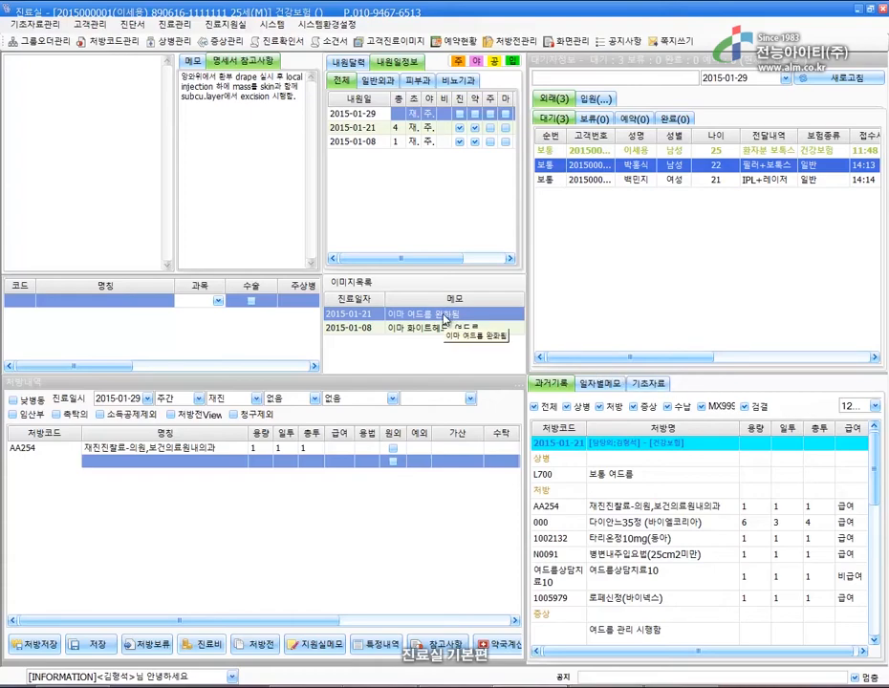
View the 2015-01-21 and 2015-01-08 forehead photos enlarged, then close the viewer.
double_click(445, 318)
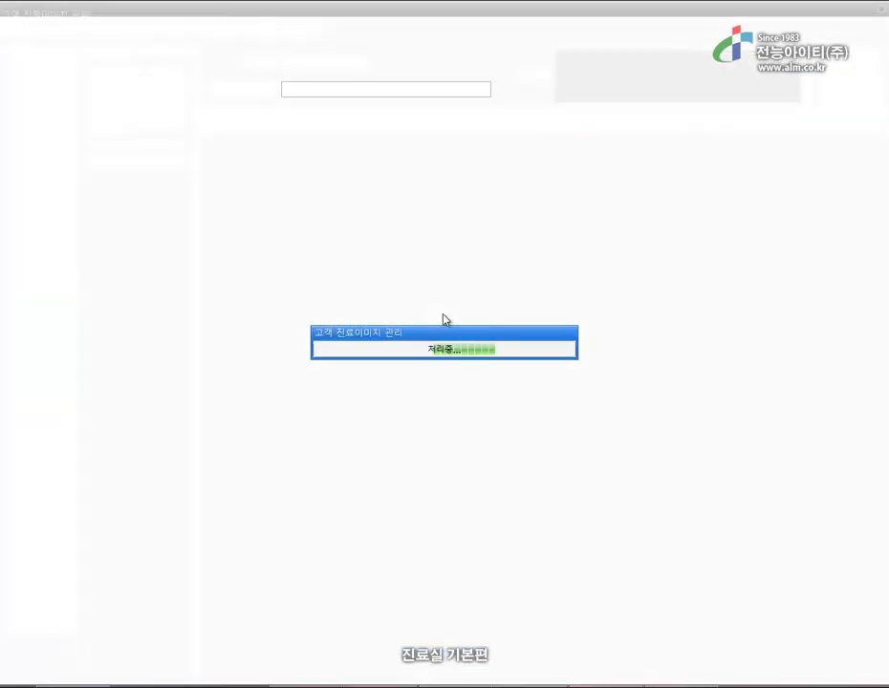
double_click(141, 118)
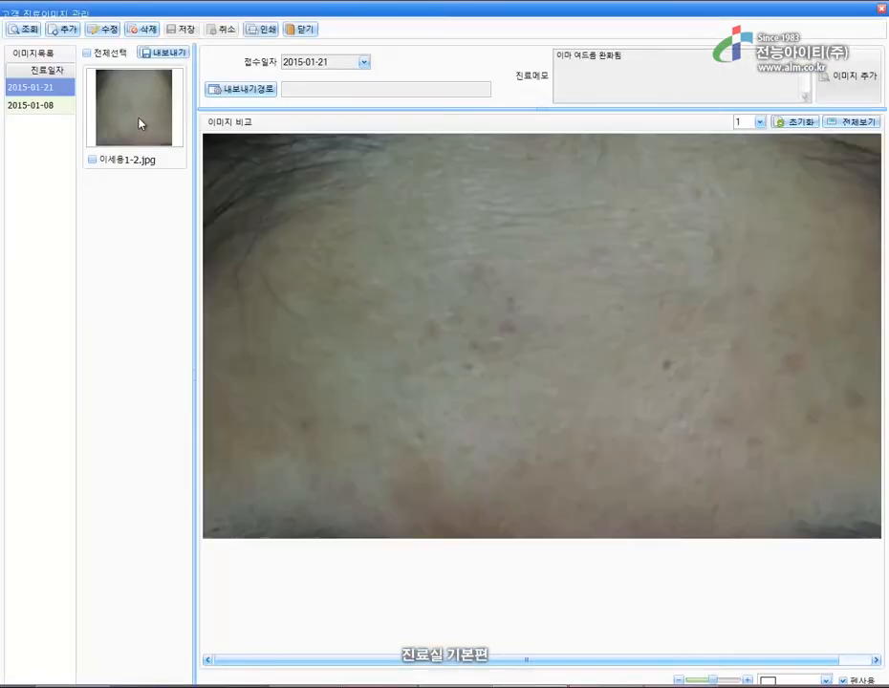
left_click(34, 109)
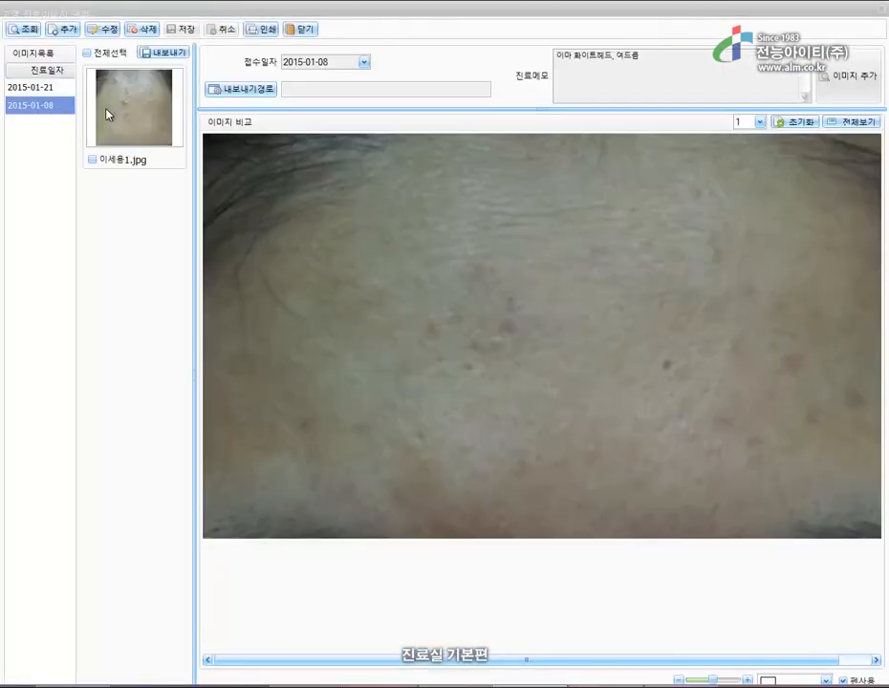
double_click(115, 112)
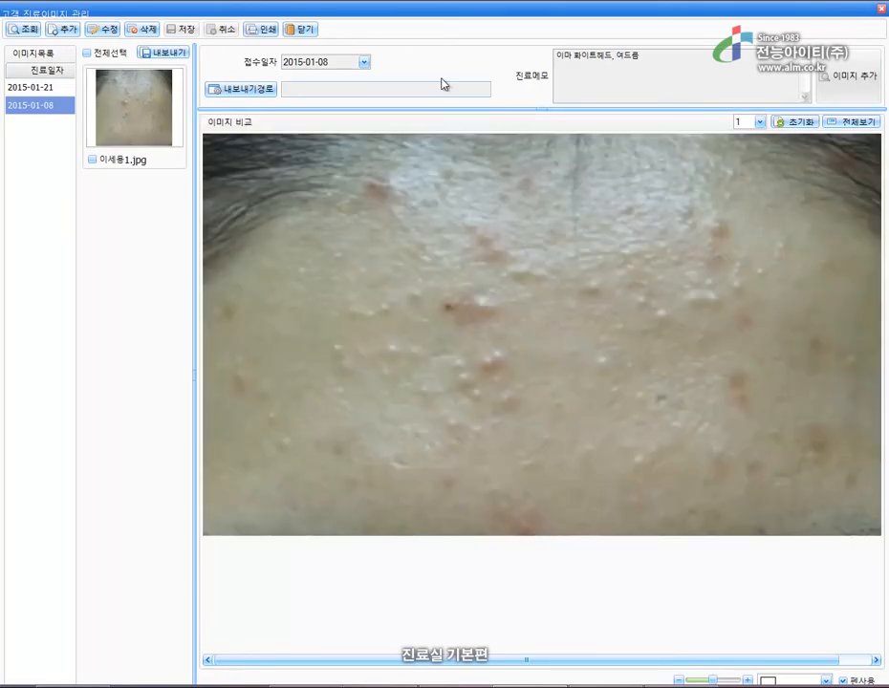
left_click(309, 32)
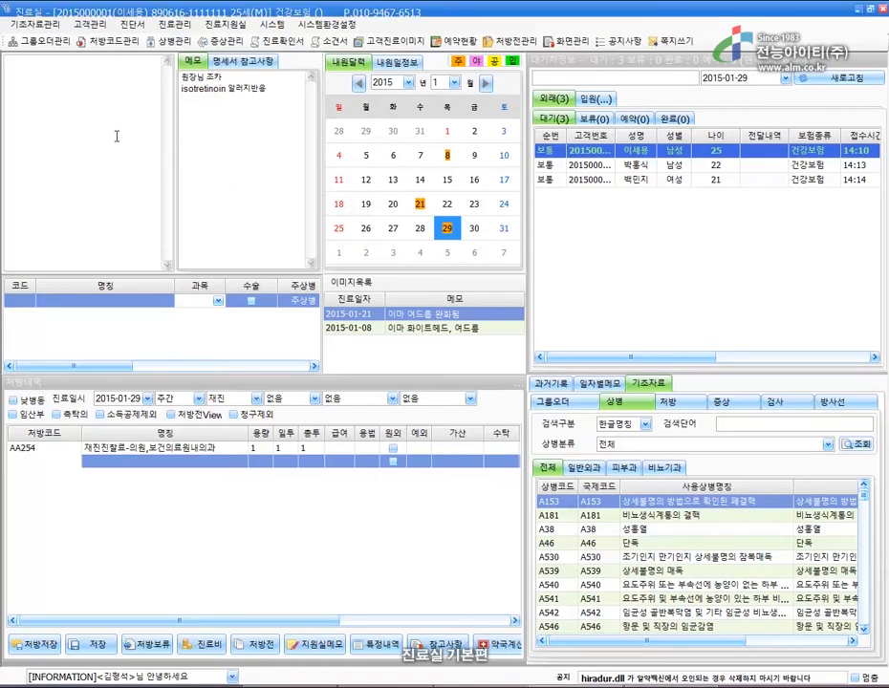
Write 성인 여드름 in the visit memo and add the symptom phrase 여드름 관리 시행함.
type("성인 여드름")
left_click(743, 405)
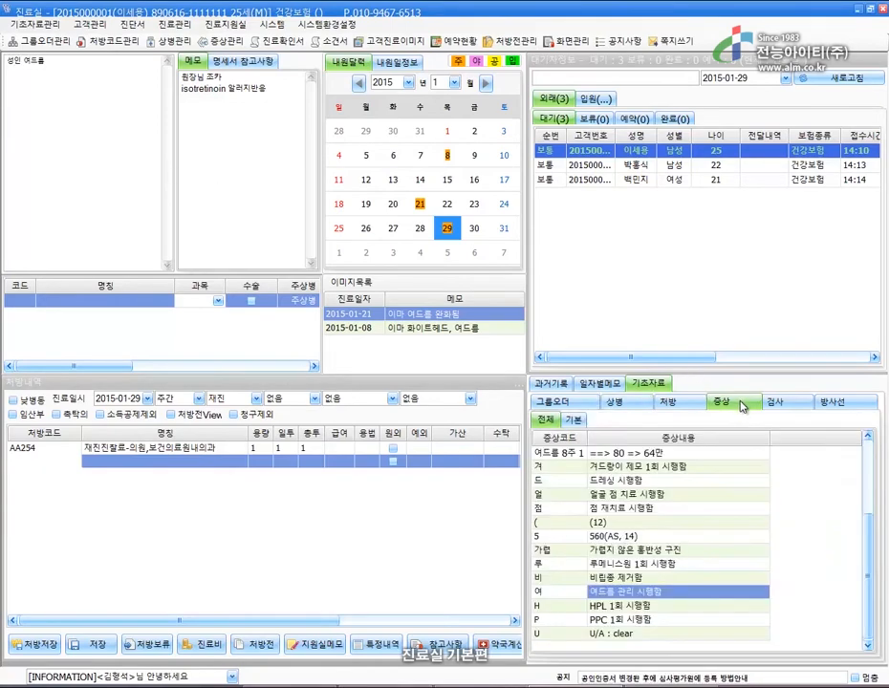
double_click(672, 596)
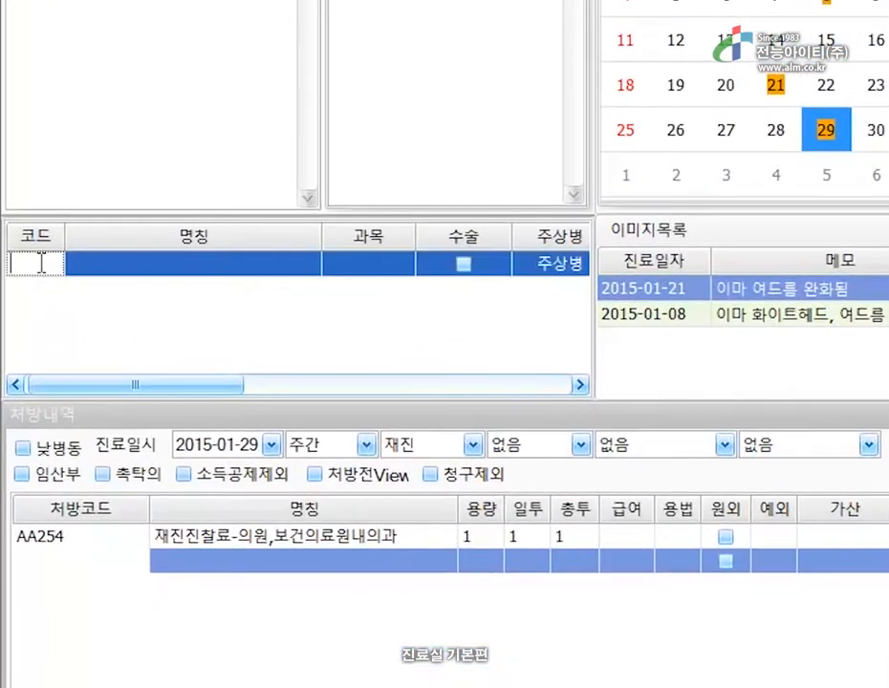
Enter diagnosis L700 보통 여드름, then look up diagnosis codes matching 여드름.
type("L700")
key("Return")
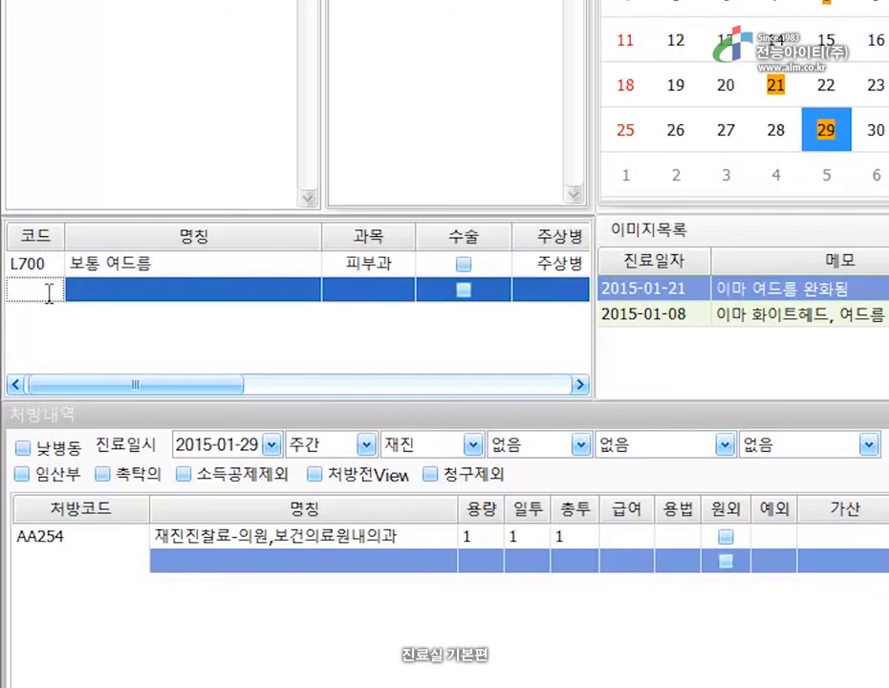
type("여")
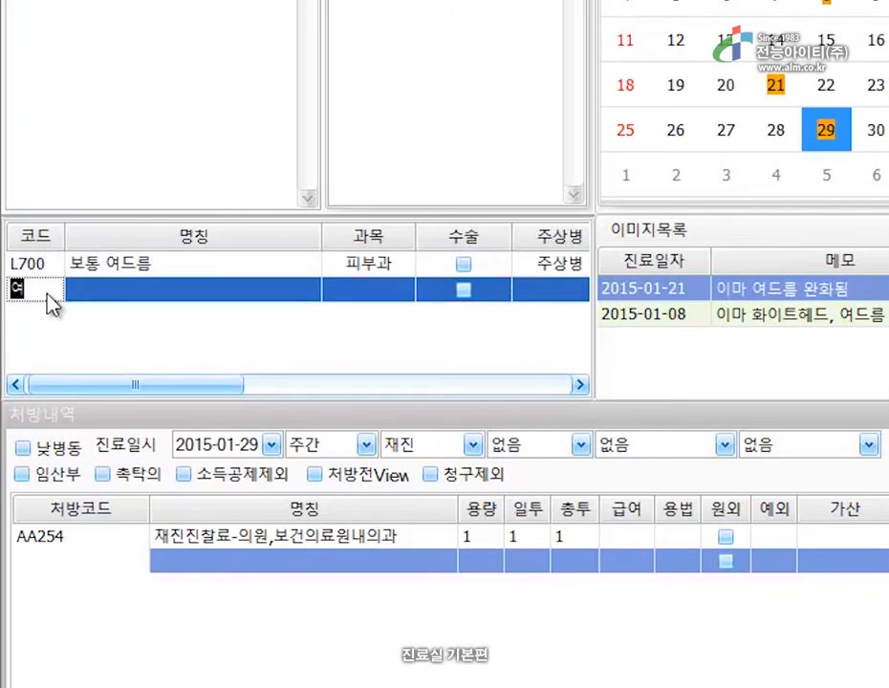
type("드름")
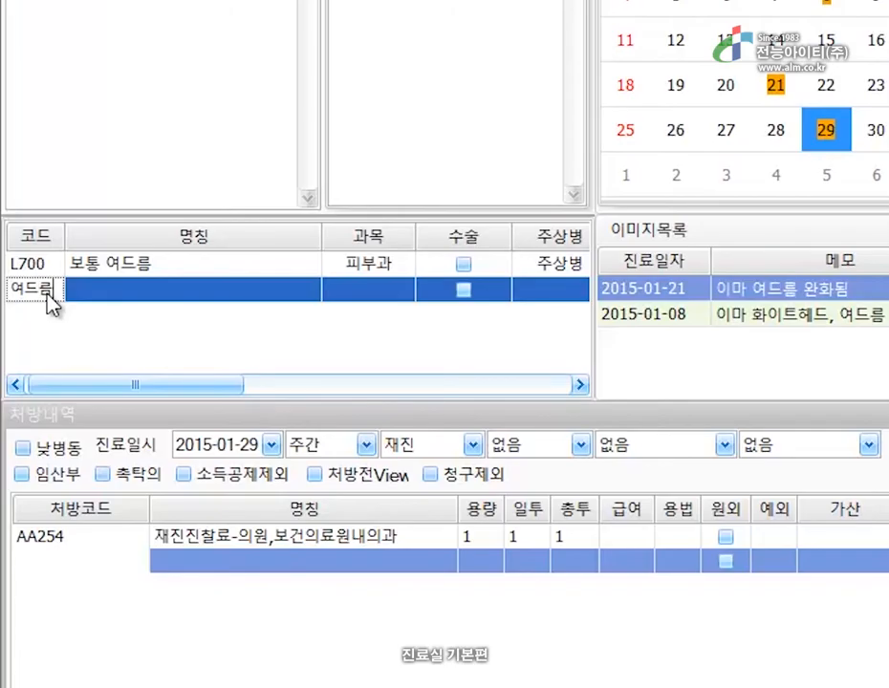
key("Return")
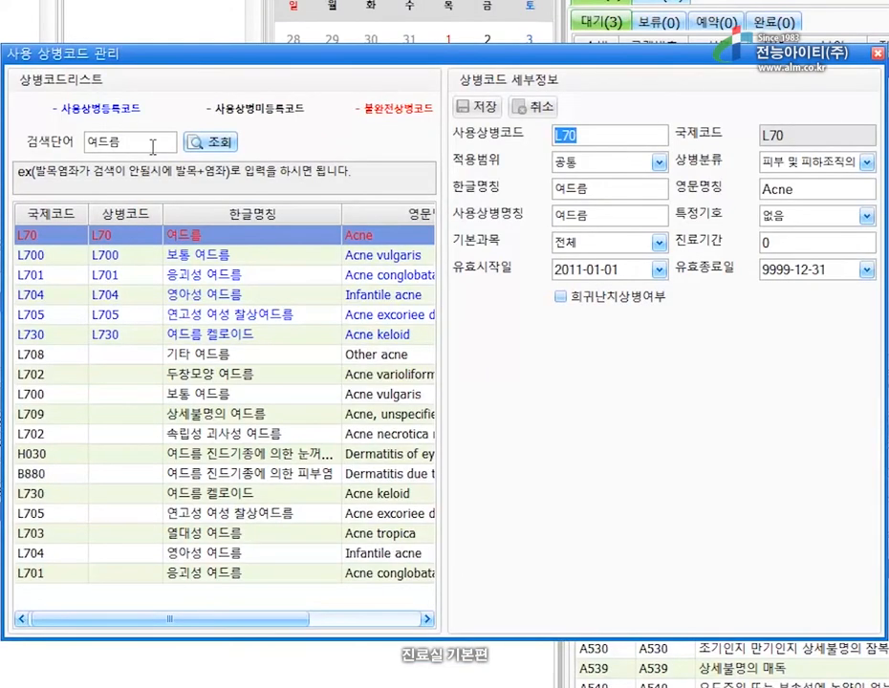
Search 여드름 응괴성 to find L701, then broaden the search to all 여드름 codes.
left_click(214, 175)
key("BackSpace")
key("BackSpace")
key("BackSpace")
type("여드름+응괴성")
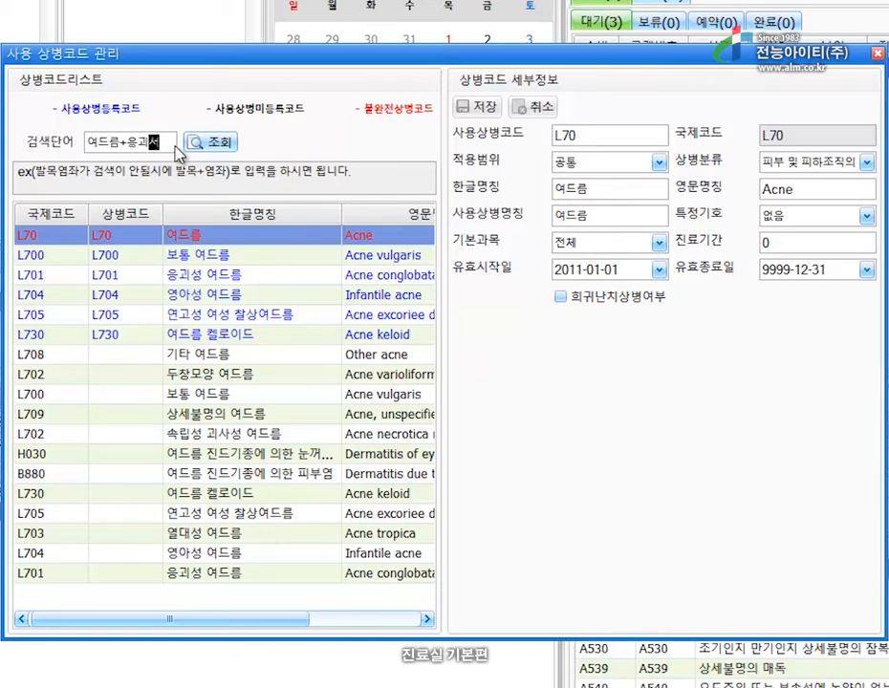
left_click(218, 148)
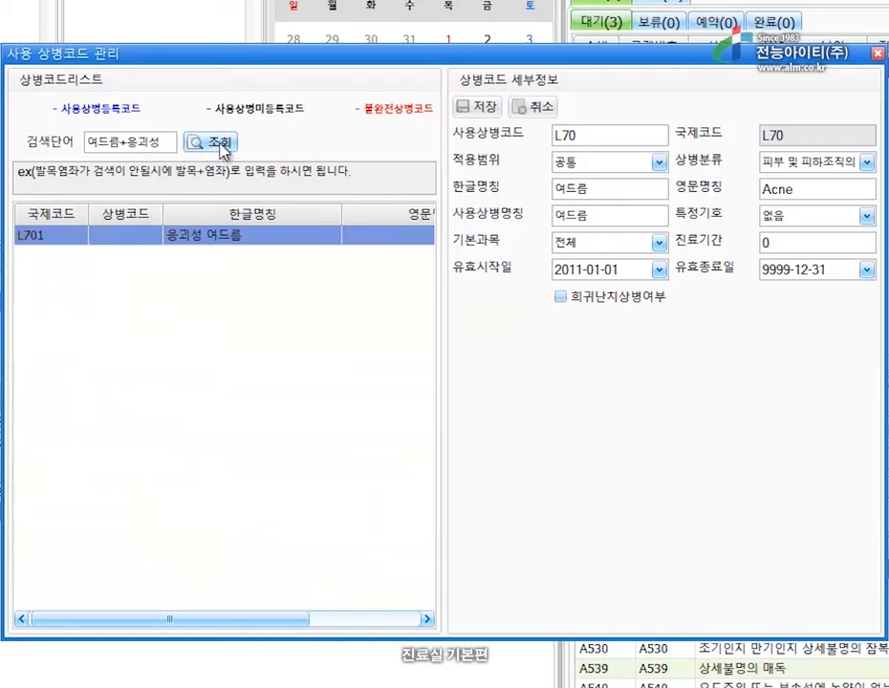
left_click(212, 237)
left_click(172, 142)
key("BackSpace")
key("BackSpace")
key("BackSpace")
key("BackSpace")
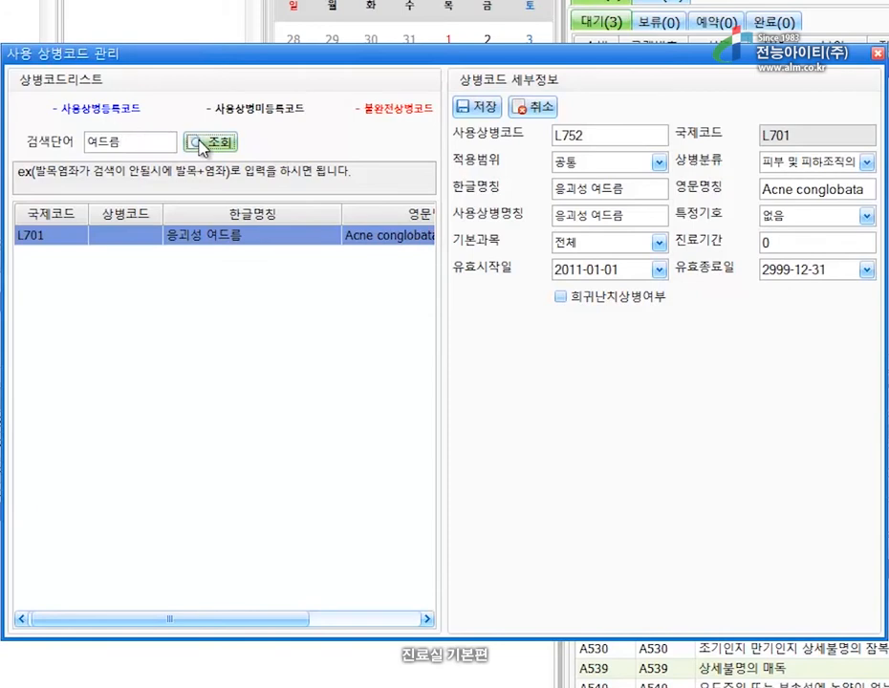
left_click(218, 143)
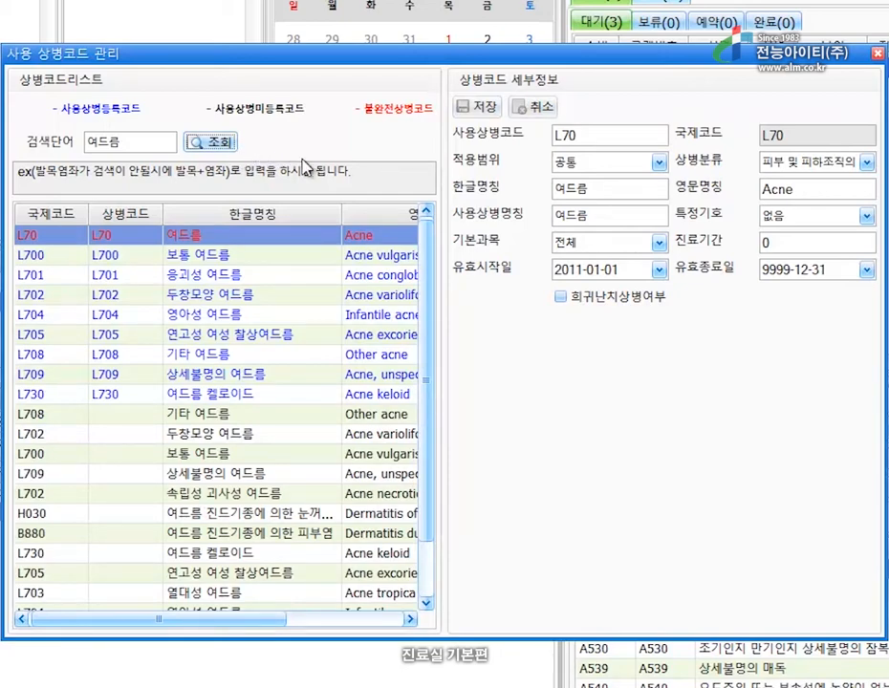
Select L702 두창모양 여드름, change its in-use code to L752, and save.
left_click(229, 435)
left_click(606, 136)
key("BackSpace")
key("BackSpace")
type("52")
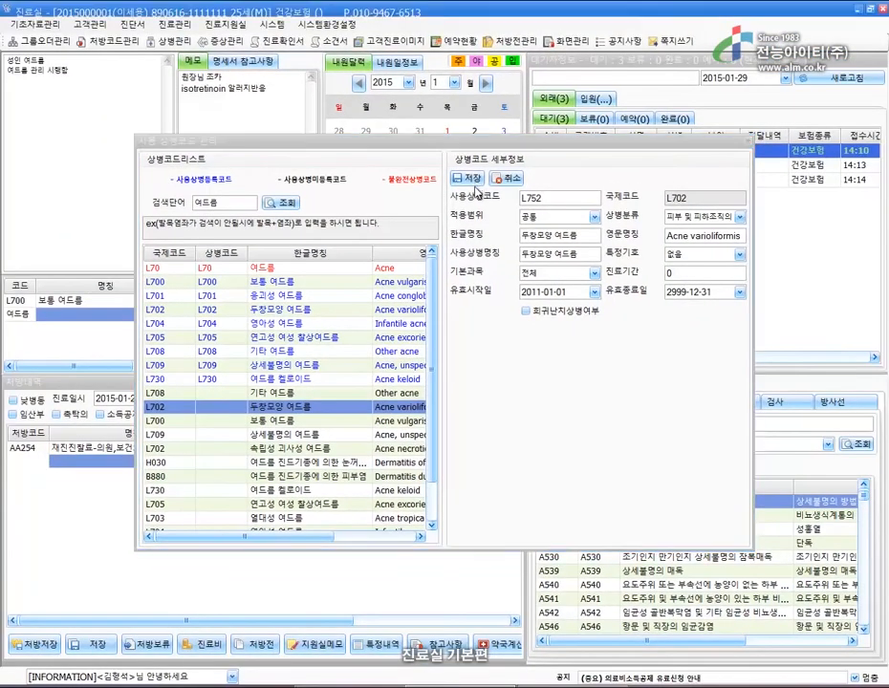
left_click(489, 109)
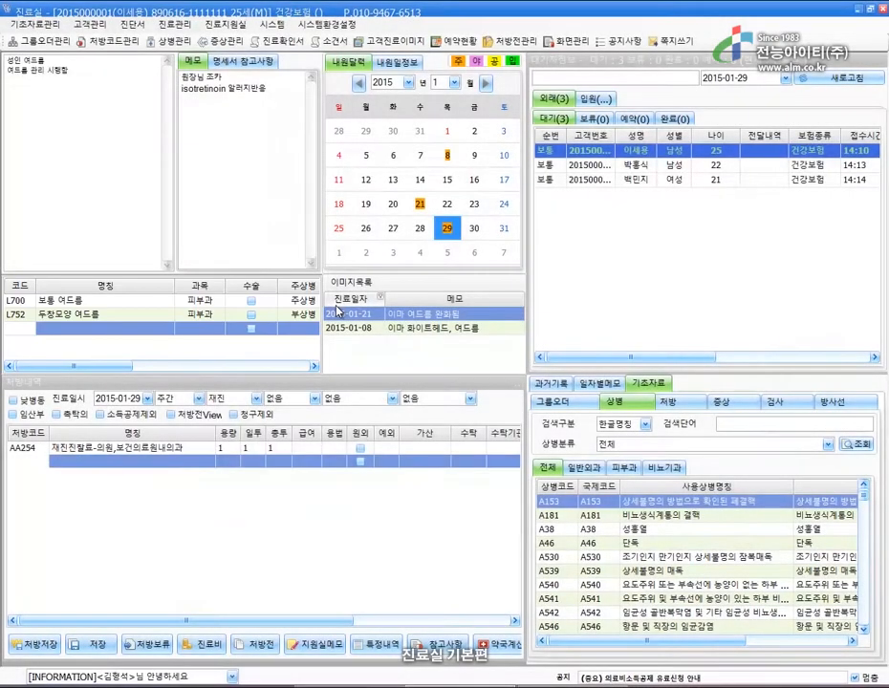
Prescribe 다이안느35정 and add the ACL acne group order (DER0014).
left_click(683, 404)
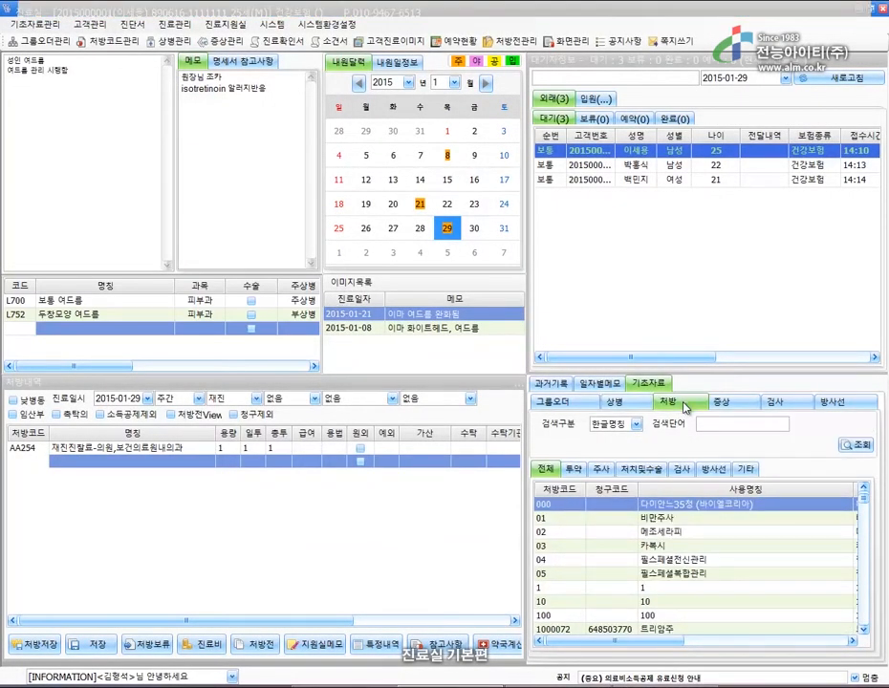
double_click(701, 513)
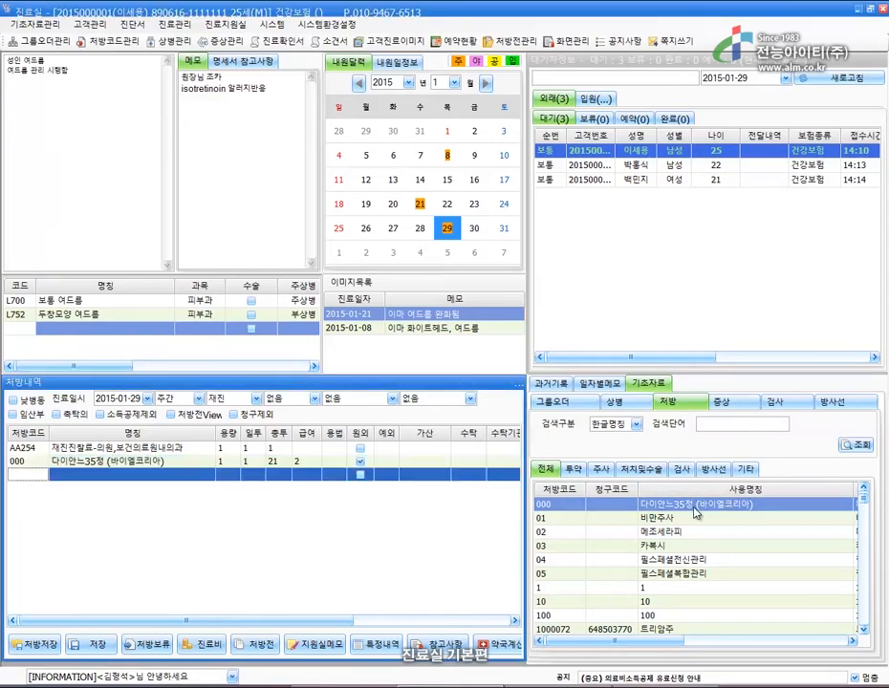
type("ACL")
key("Return")
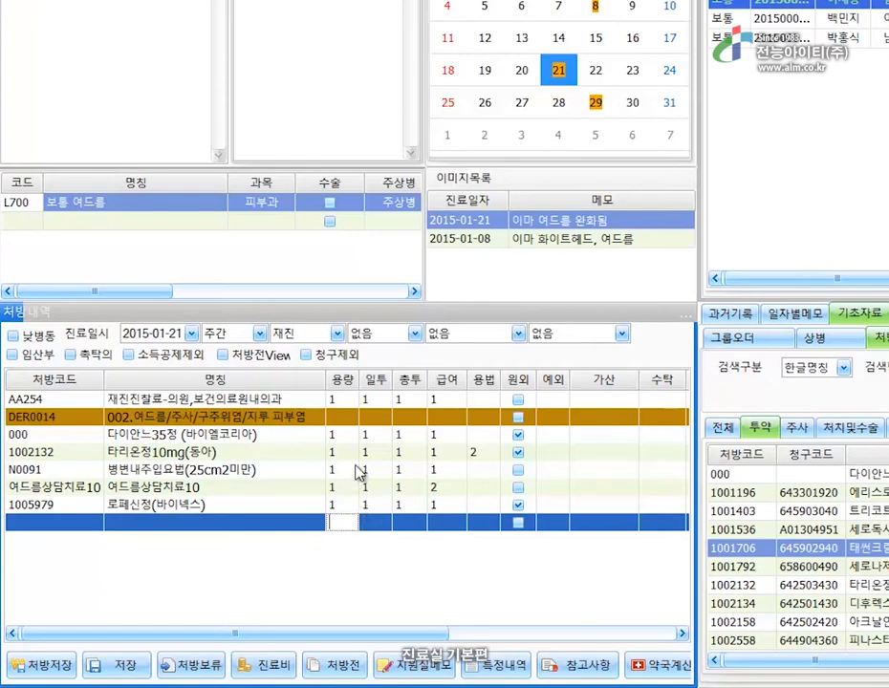
Give 다이안느35정 dose 6, 3 times daily, for 4 days.
left_click(350, 435)
type("6.")
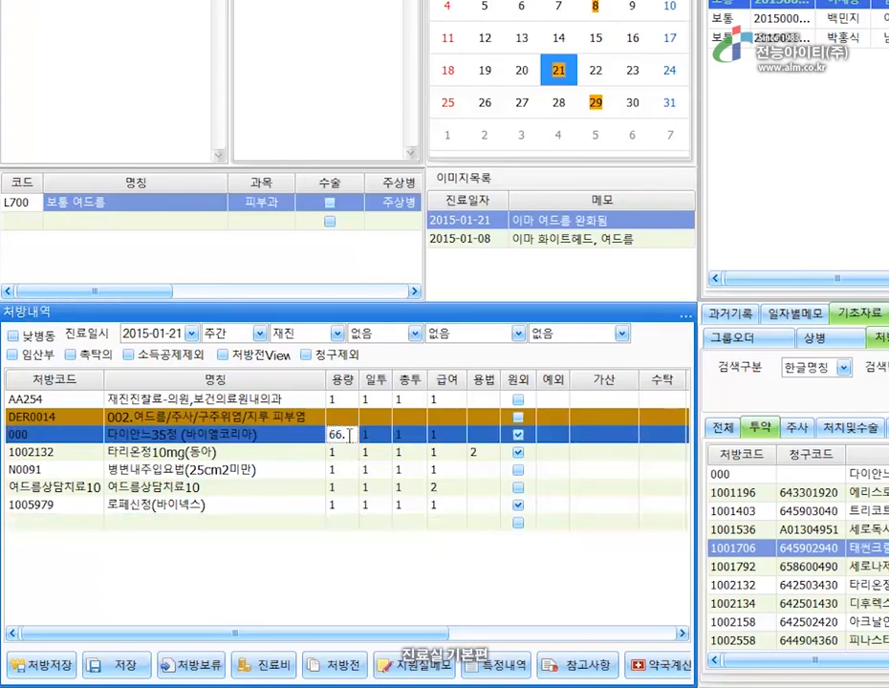
key("Return")
type("3")
key("Return")
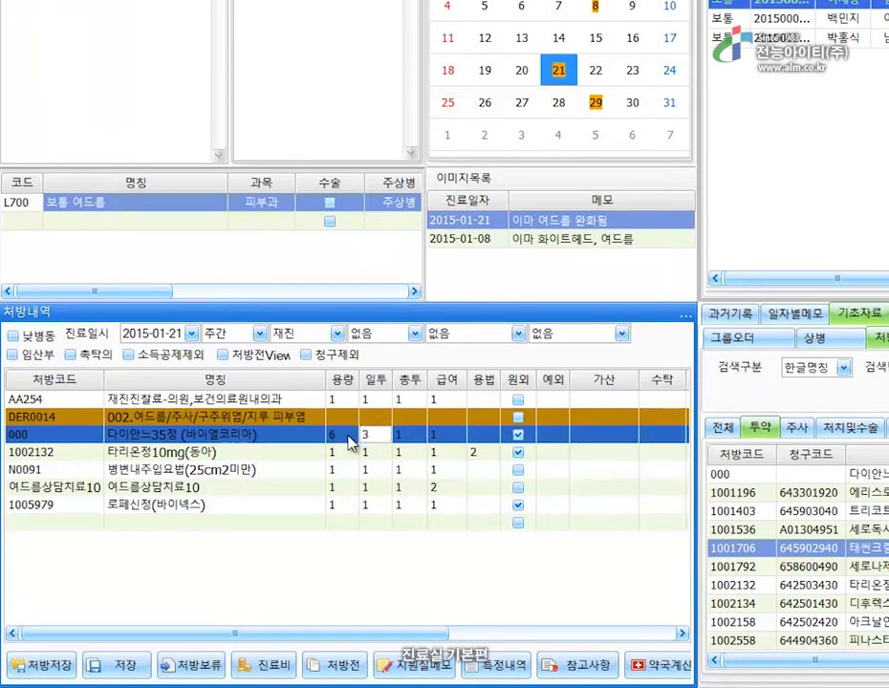
type("4")
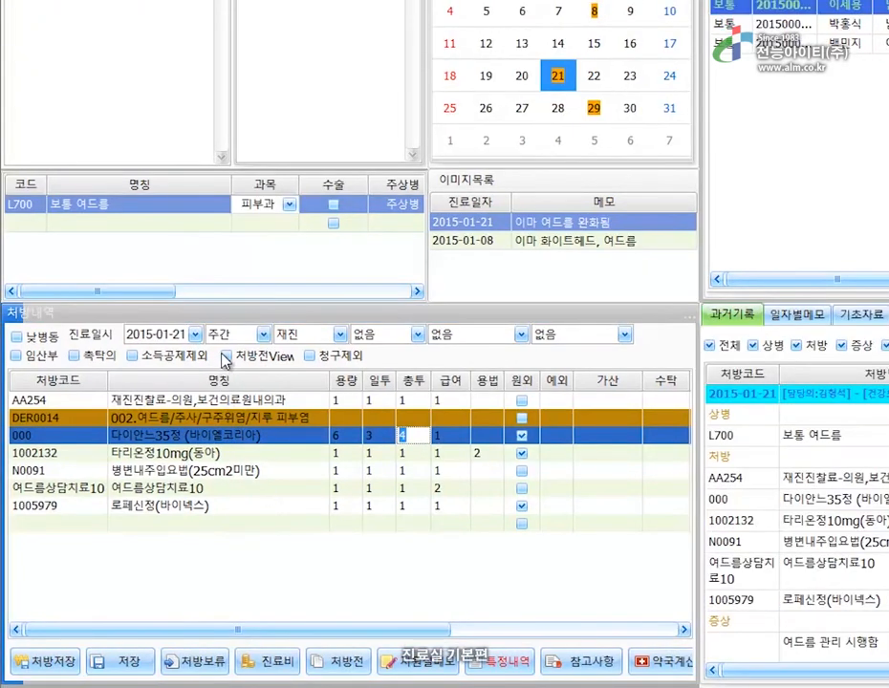
left_click(223, 354)
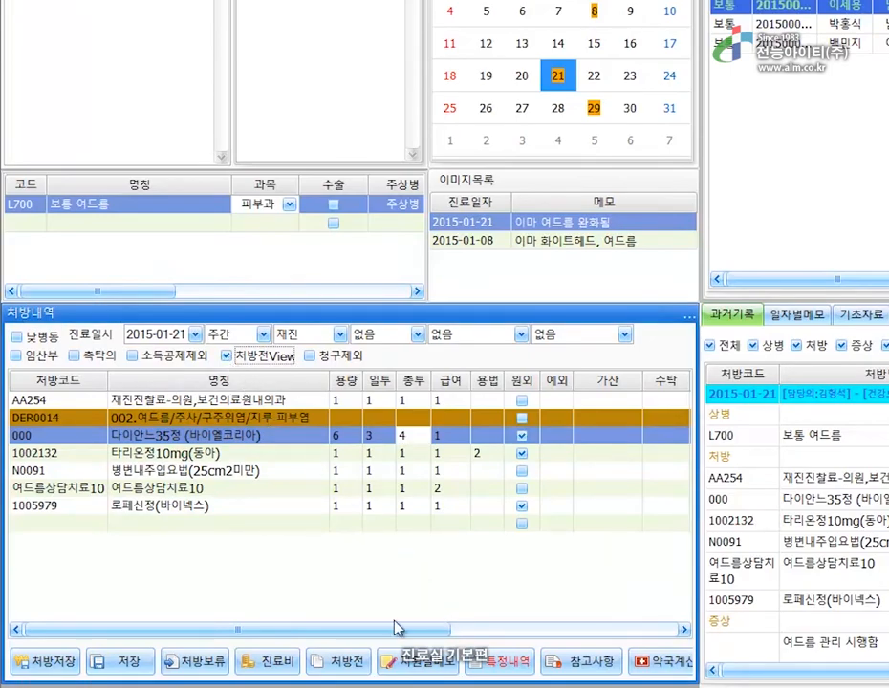
left_click(360, 663)
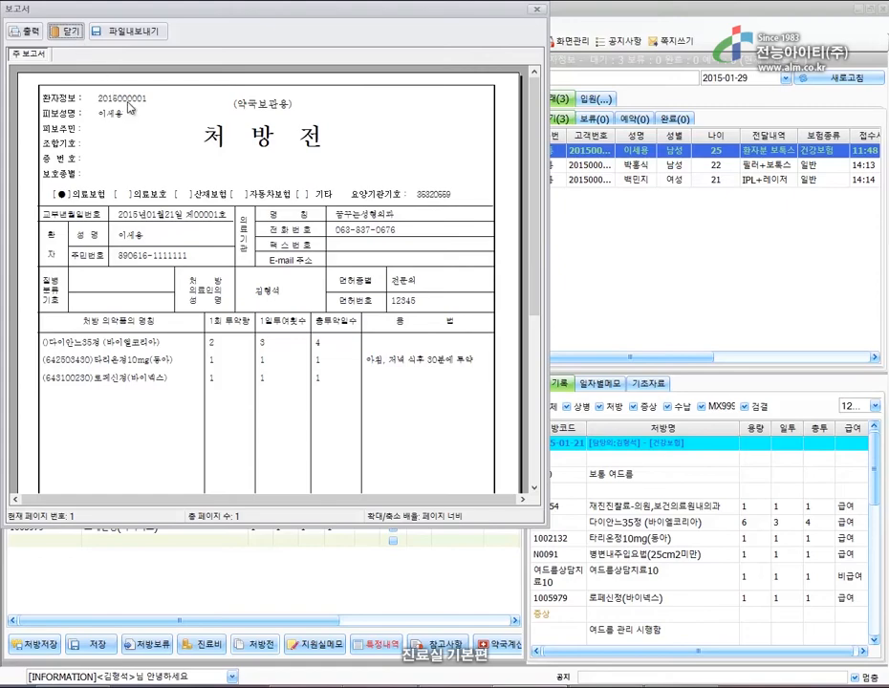
left_click(69, 32)
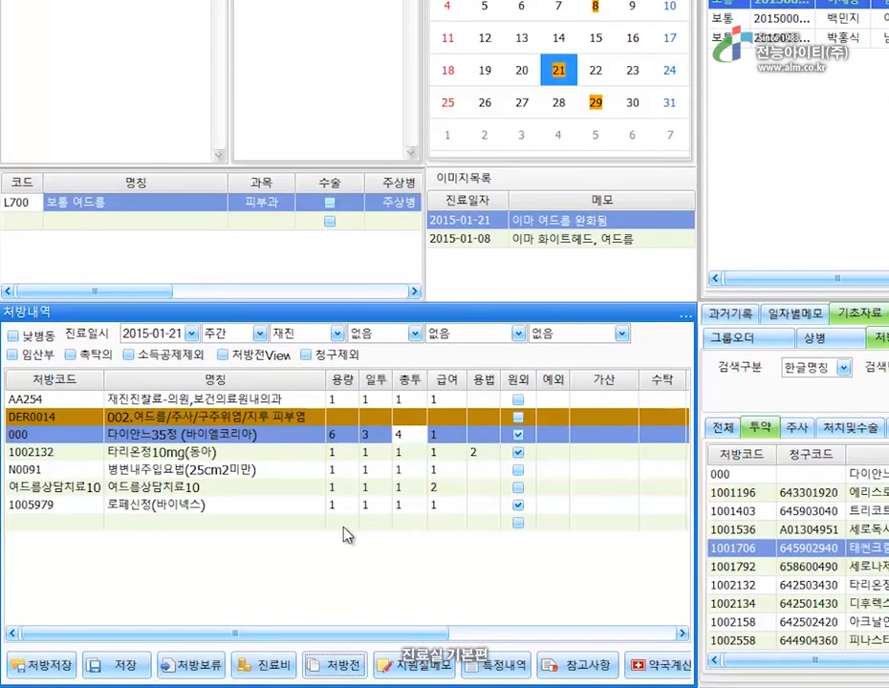
left_click(344, 524)
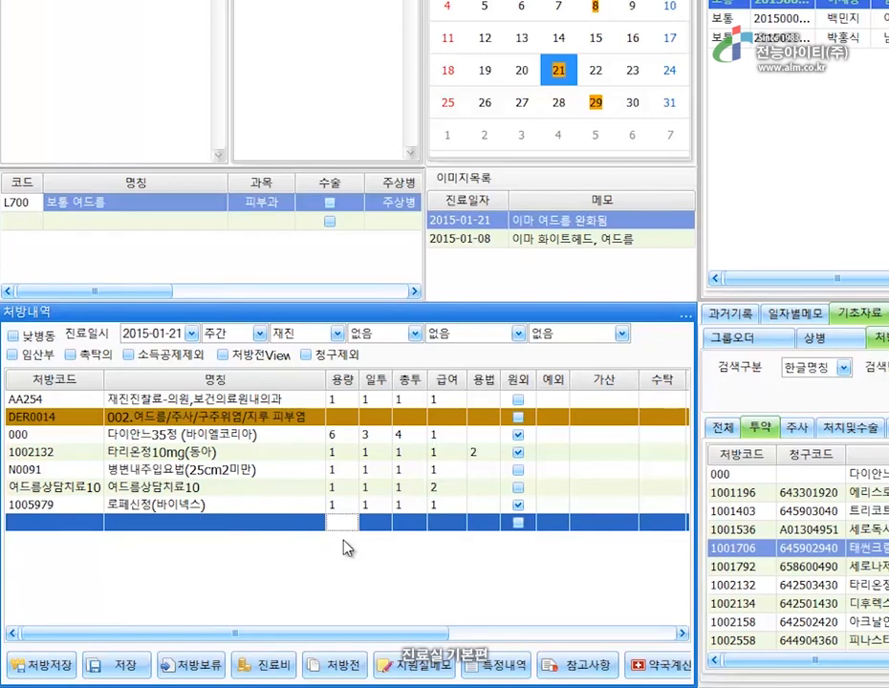
Apply dose 9, 3 times daily, 4 days to 다이안느35정, 타리온정10mg and 로페신정.
type("9")
key("Return")
type("3")
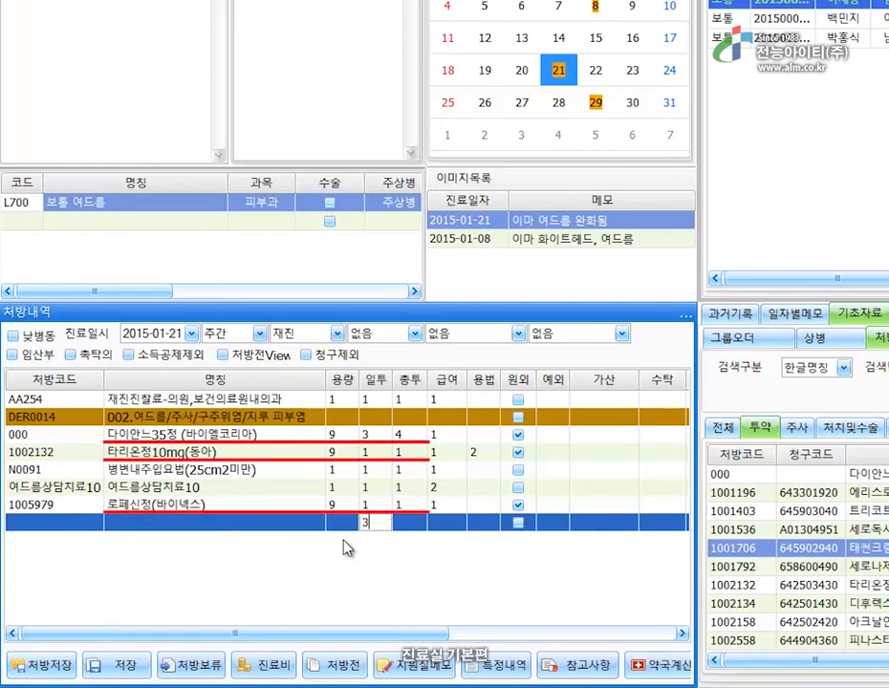
key("Return")
type("4")
key("Return")
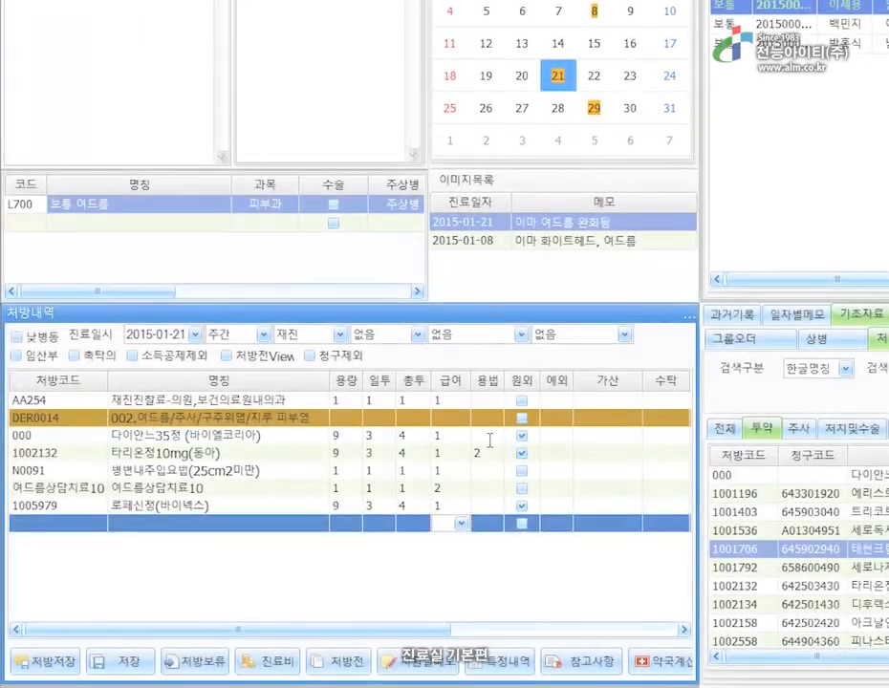
left_click(490, 437)
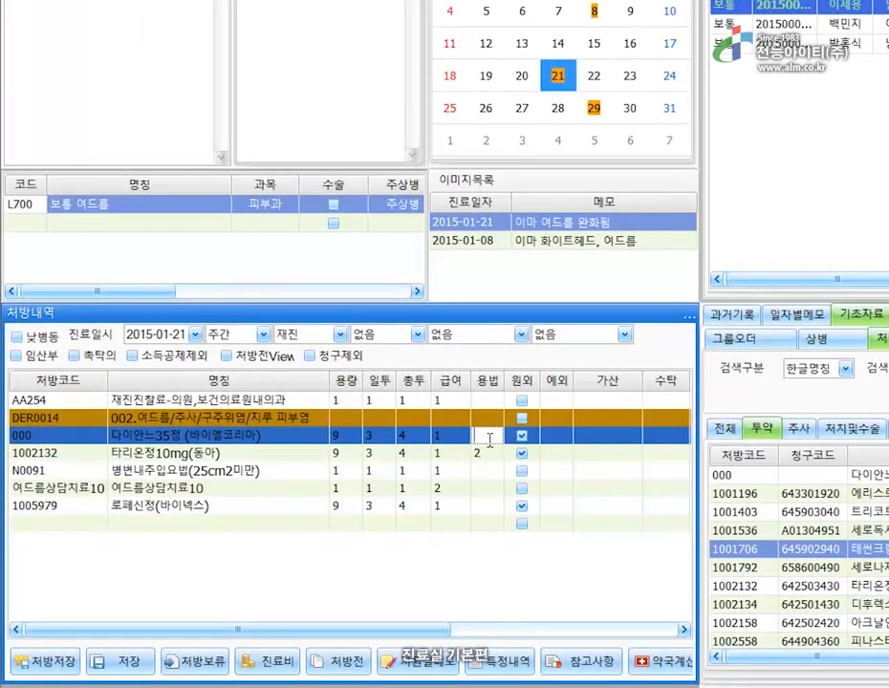
Set 다이안느35정's usage to code 24 from the common usage list.
double_click(489, 439)
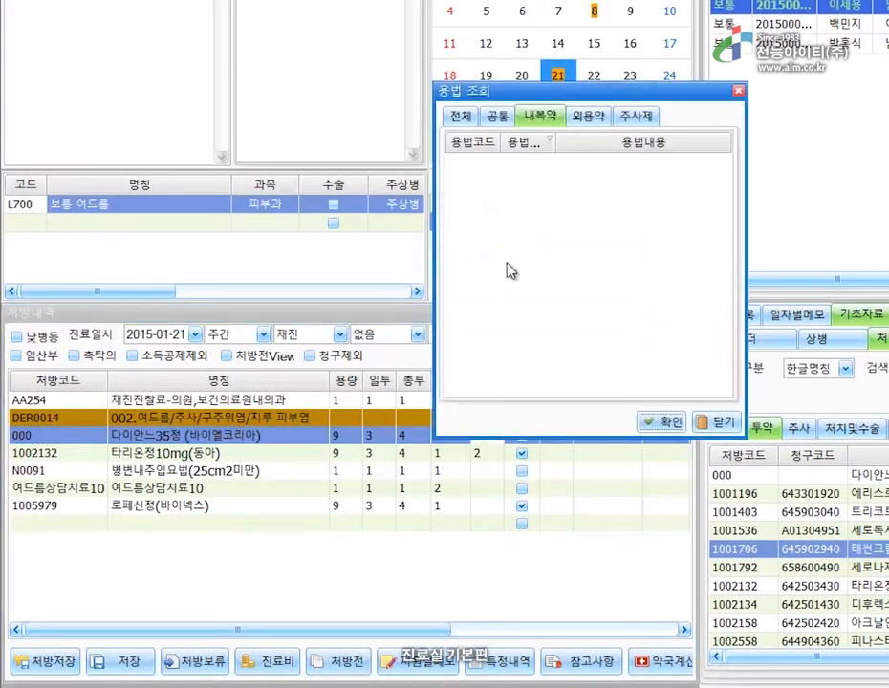
left_click(498, 121)
scroll(584, 316, "down", 2)
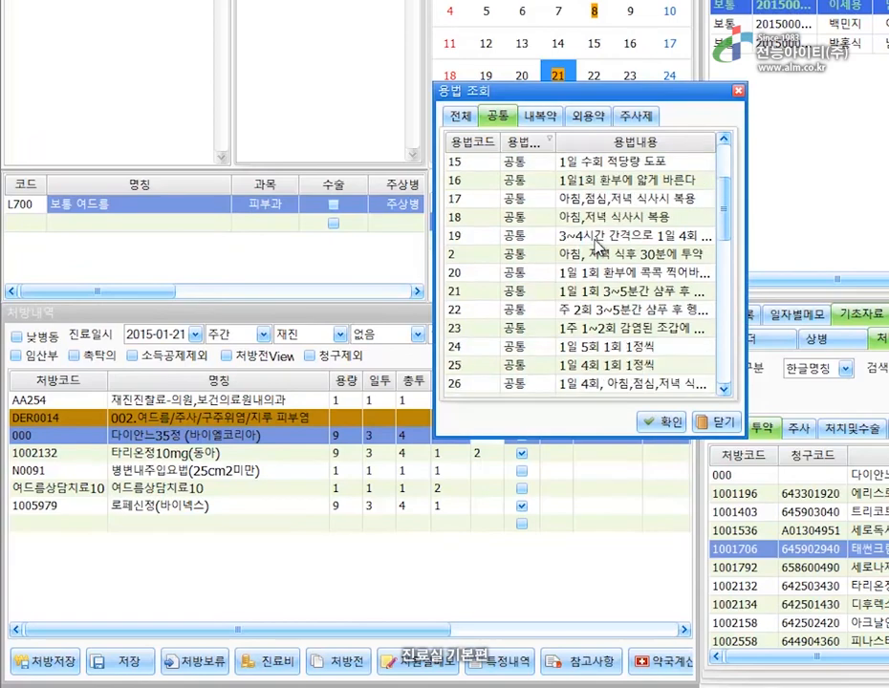
double_click(593, 348)
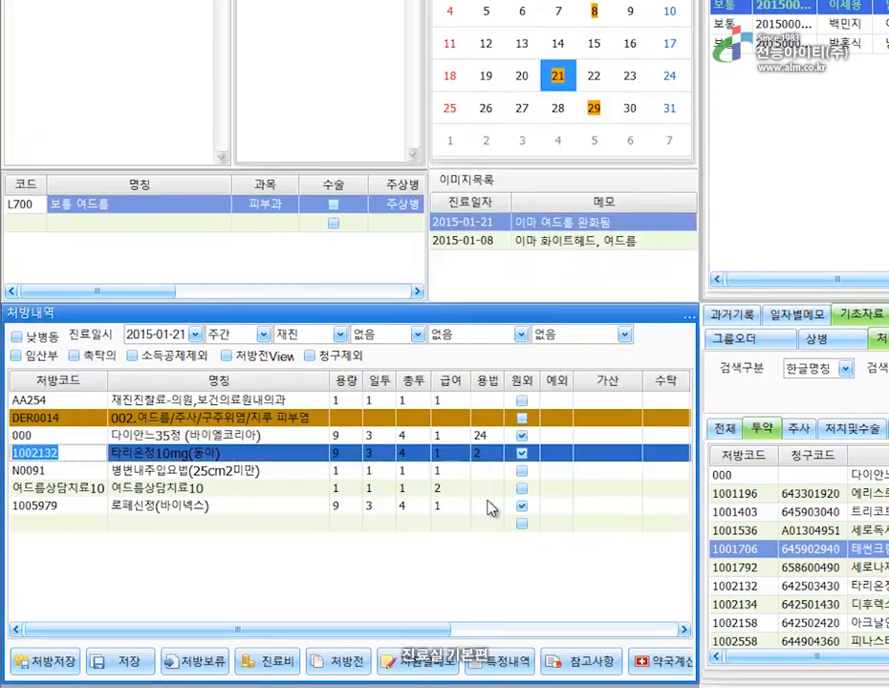
Enter usage 37 for 로페신정 and '하루 2회 복용' for 타리온정10mg.
left_click(488, 506)
type("37")
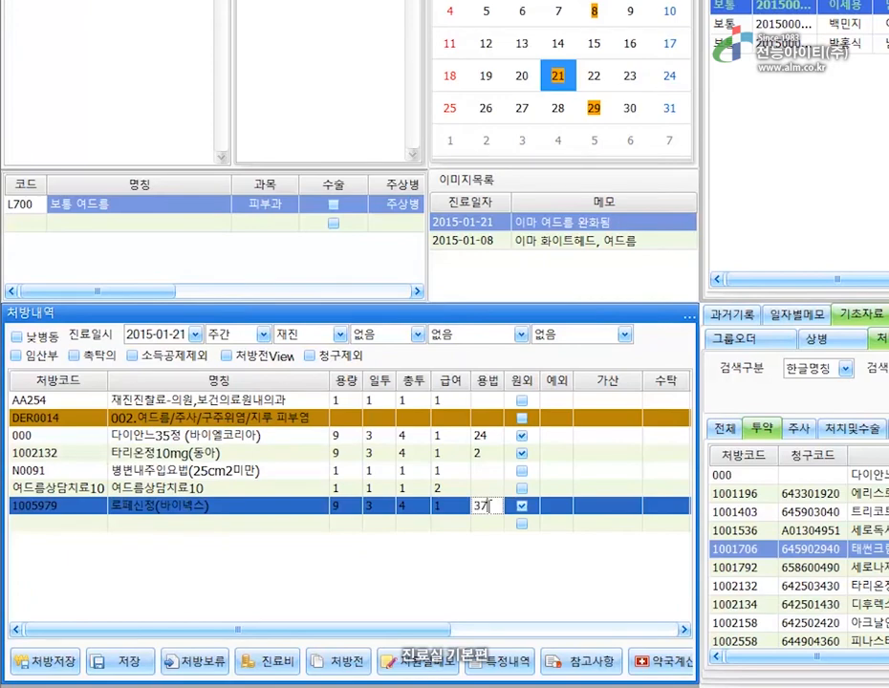
left_click(487, 453)
type("하루 2회 복")
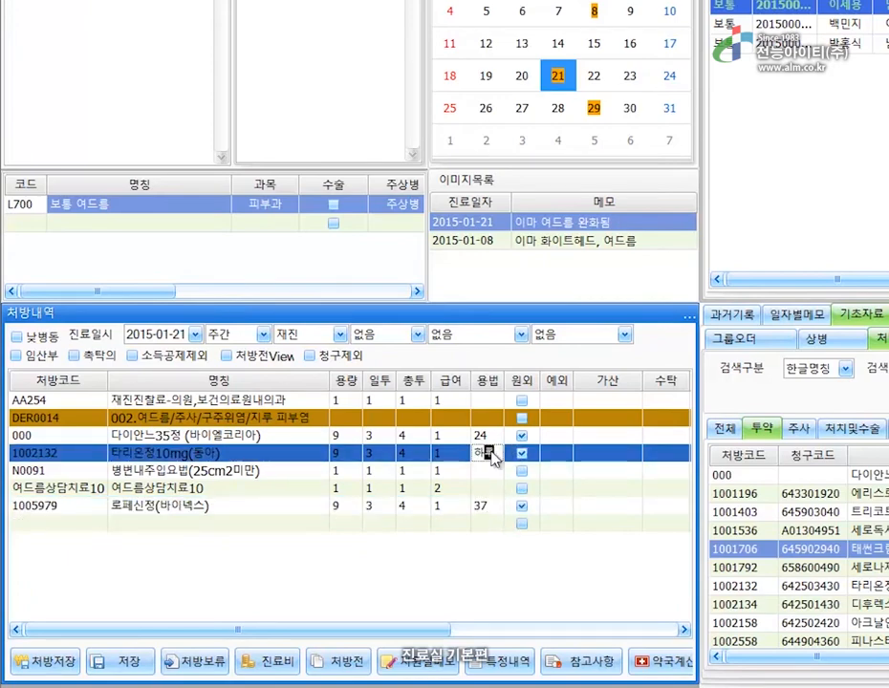
type("용")
left_click(486, 523)
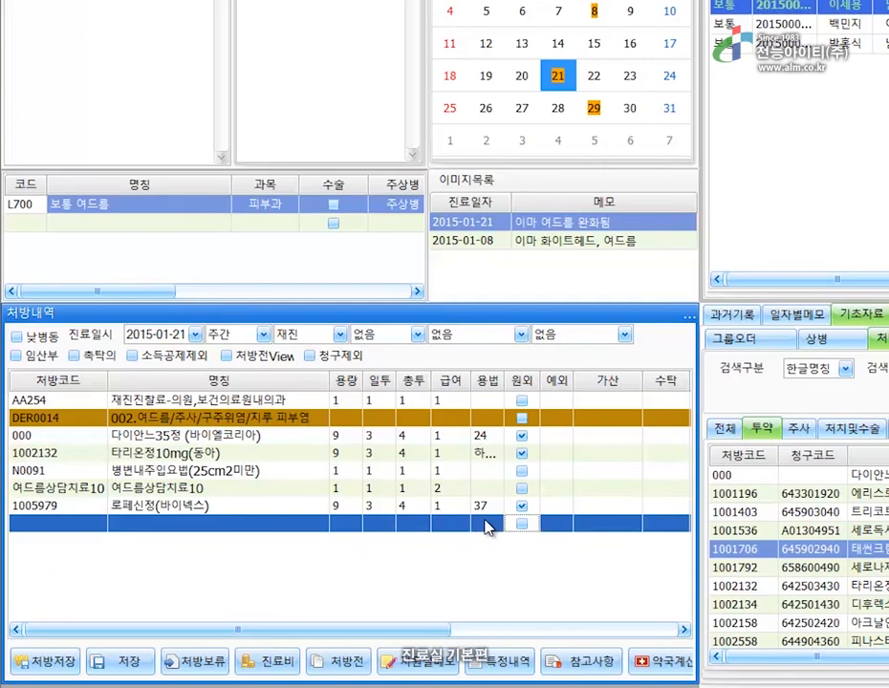
left_click(455, 436)
Mark 다이안느35정 and 타리온정10mg as non-covered.
left_click(464, 436)
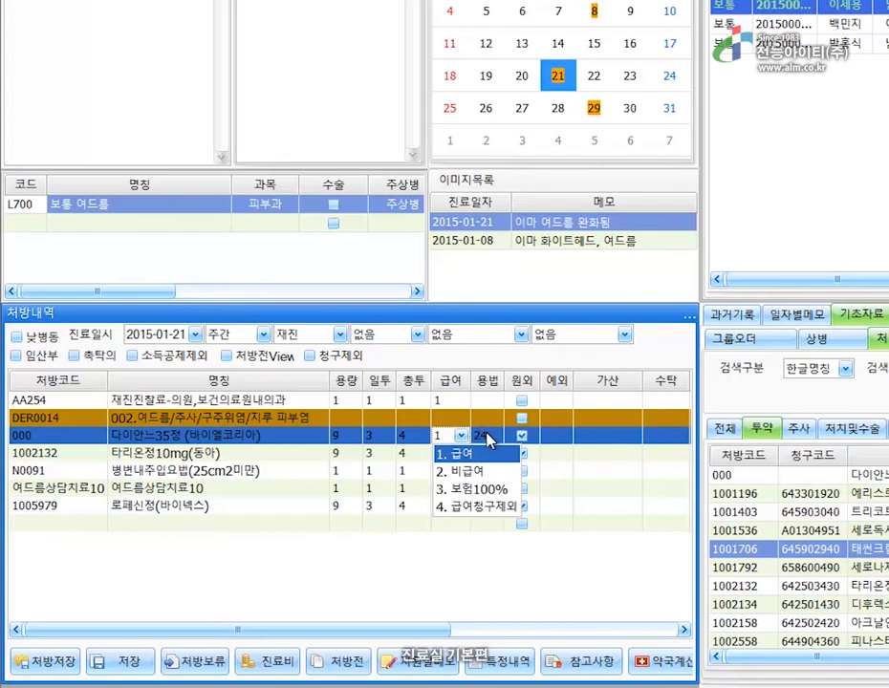
left_click(478, 472)
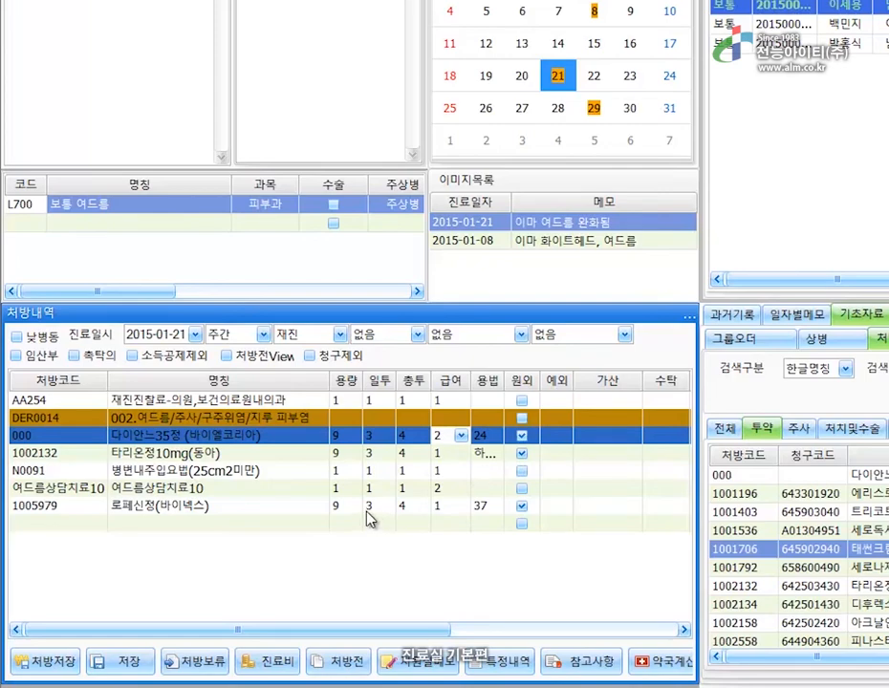
left_click(271, 462)
right_click(271, 462)
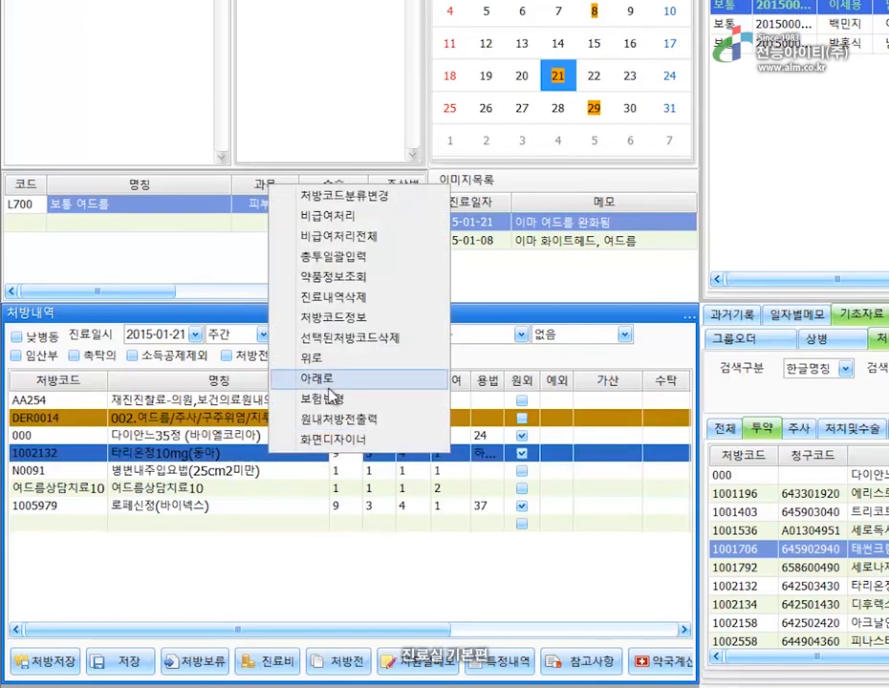
left_click(342, 218)
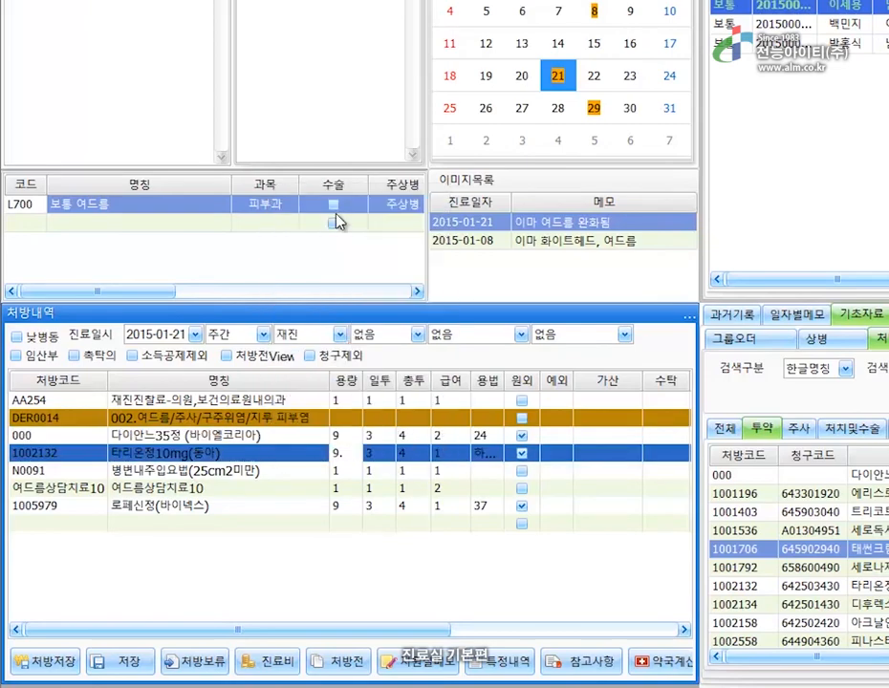
Delete the N0091 병변내주입요법 and 로페신정 lines from the prescription.
left_click(289, 474)
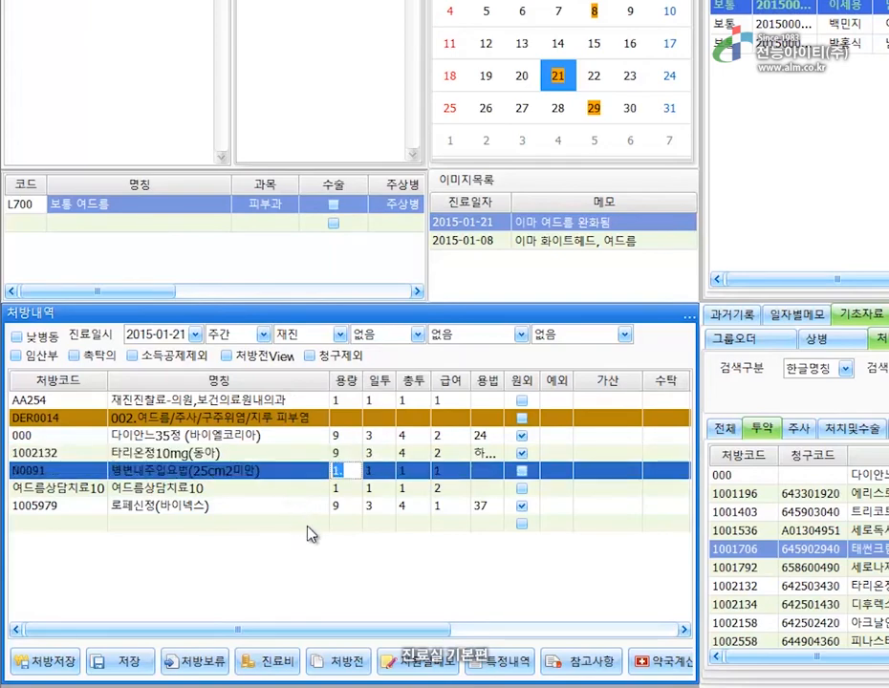
key("Delete")
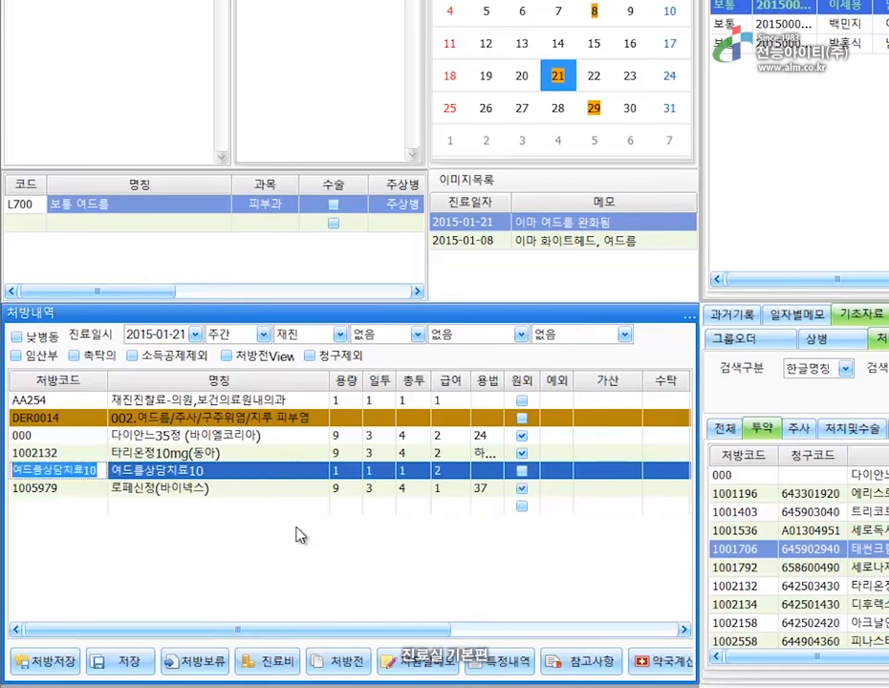
left_click(284, 495)
right_click(283, 495)
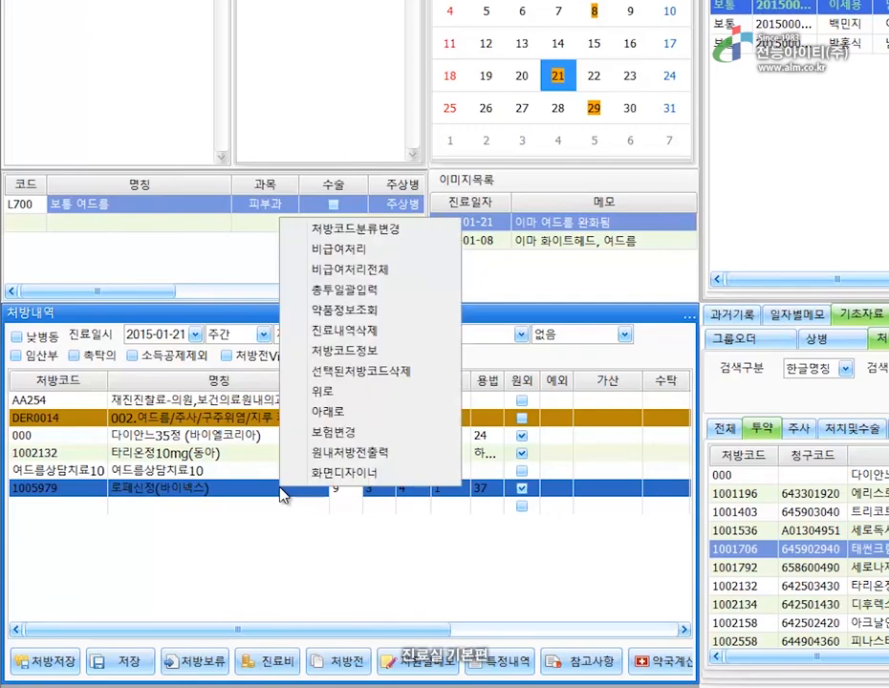
left_click(350, 377)
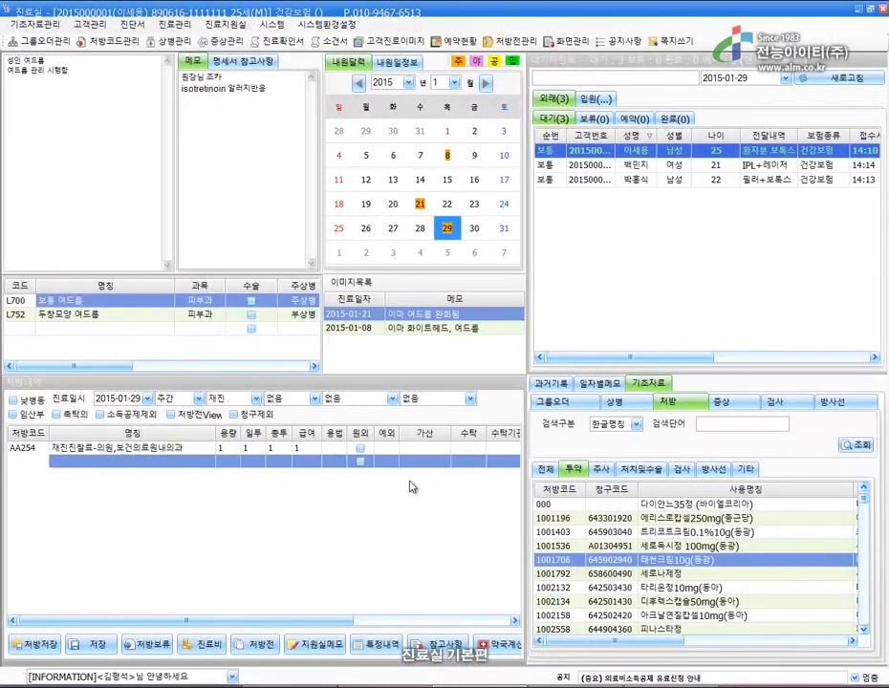
Add the DER0014 acne group order from 그룹오더 with 3 total days.
left_click(578, 403)
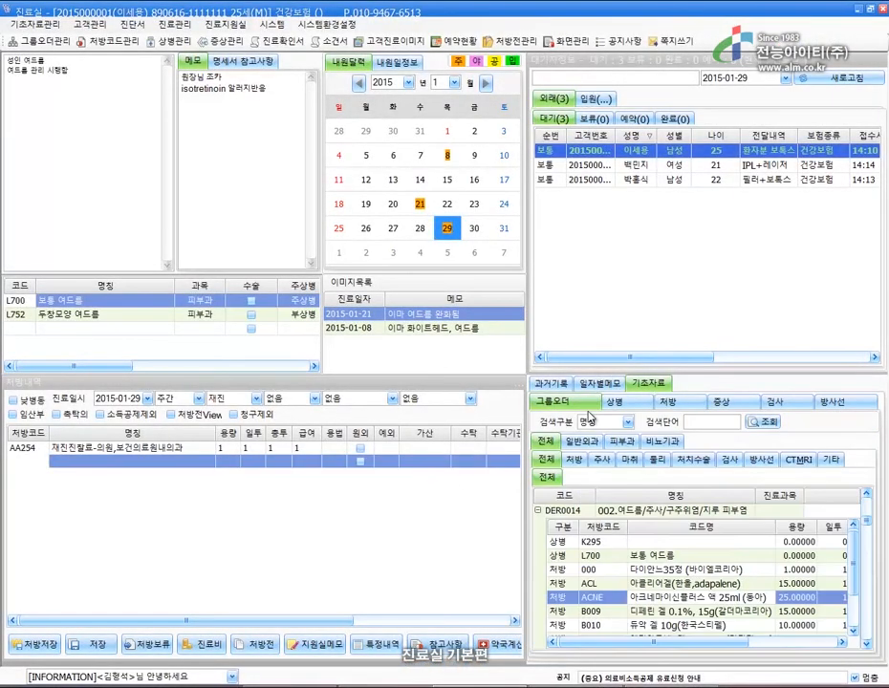
left_click(550, 511)
left_click(540, 512)
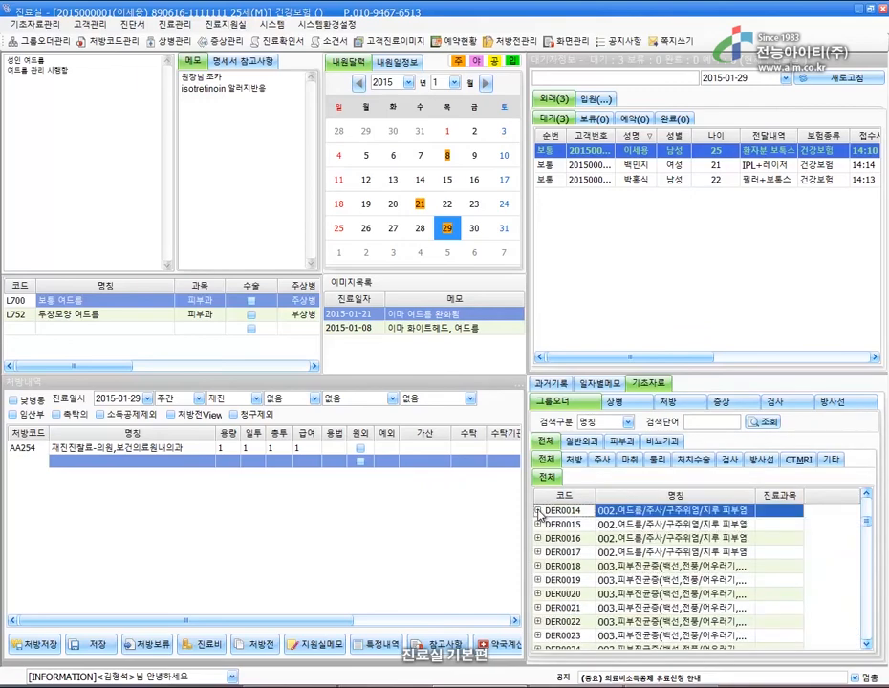
double_click(666, 513)
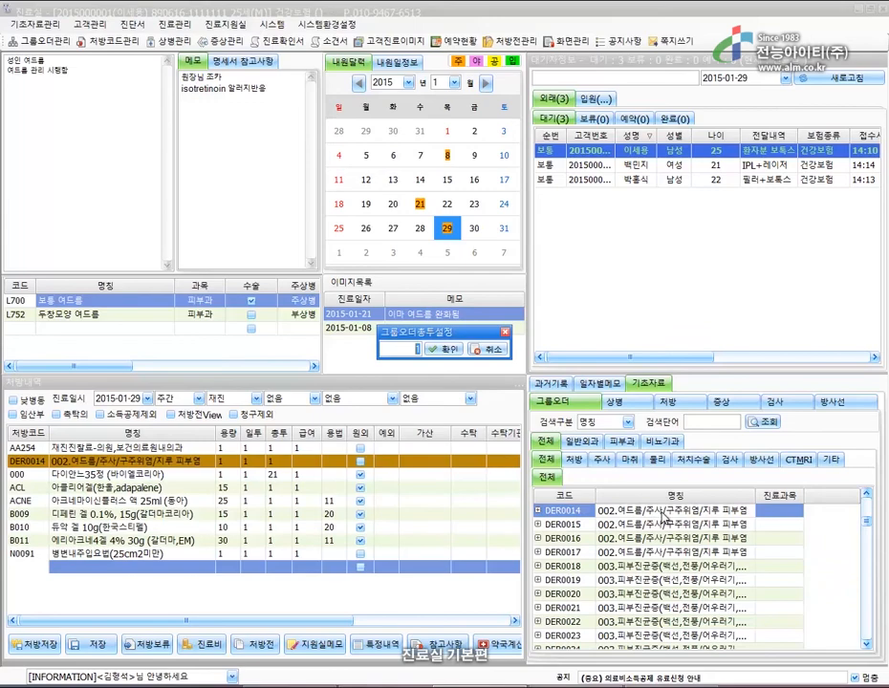
type("3")
left_click(449, 350)
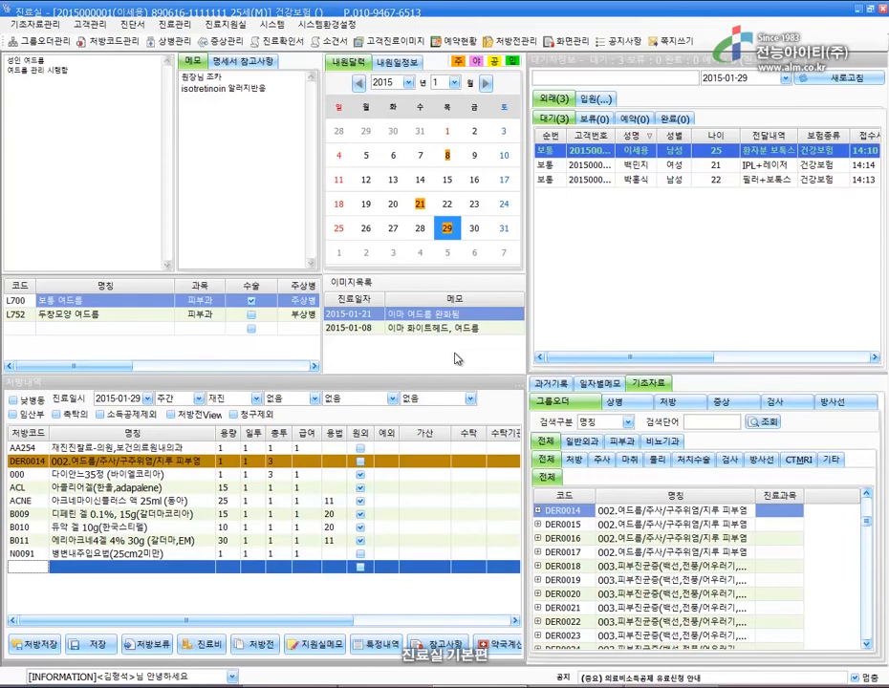
Add DER0014 again by typing its code into a new prescription row.
left_click(40, 571)
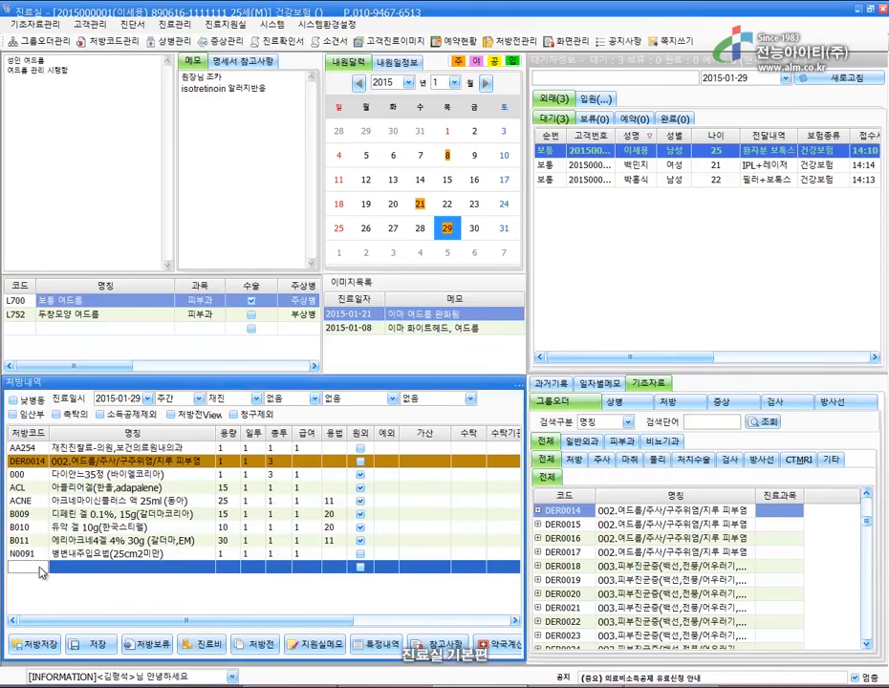
type("DER0014")
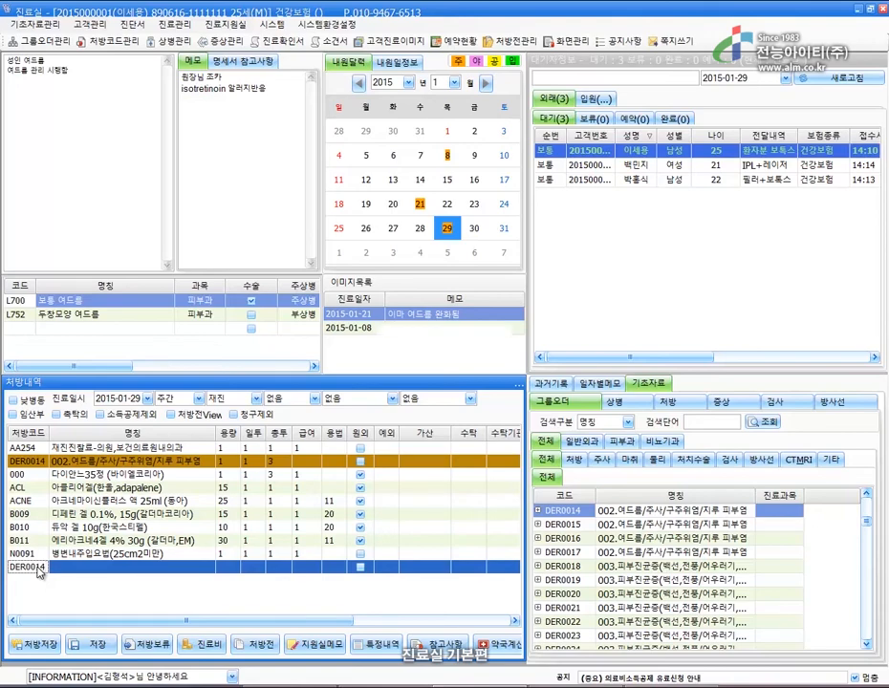
key("Return")
left_click(438, 354)
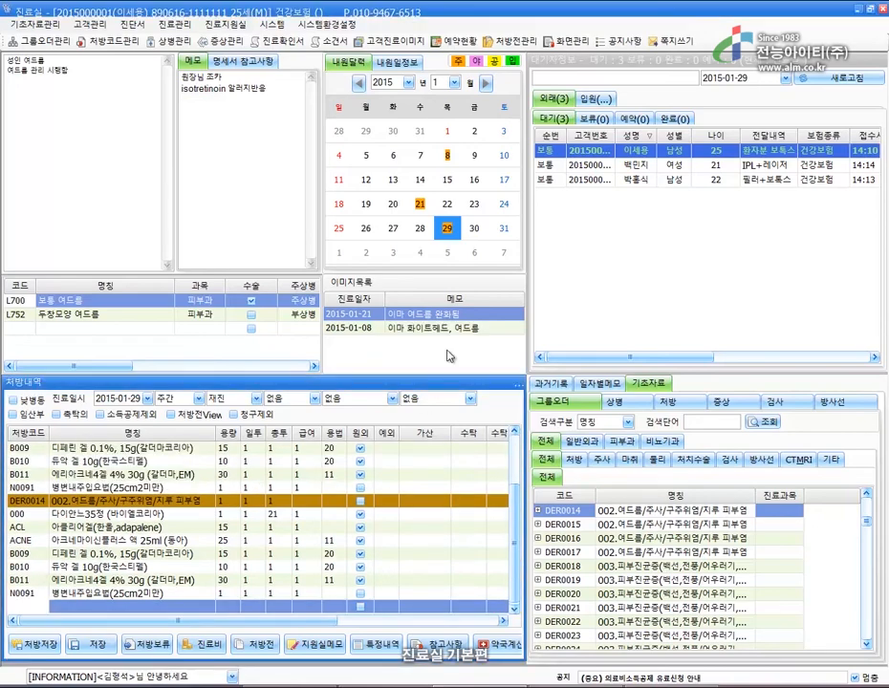
Expand DER0014 and add the ACL adapalene and 다이안느35정 items separately.
left_click(540, 510)
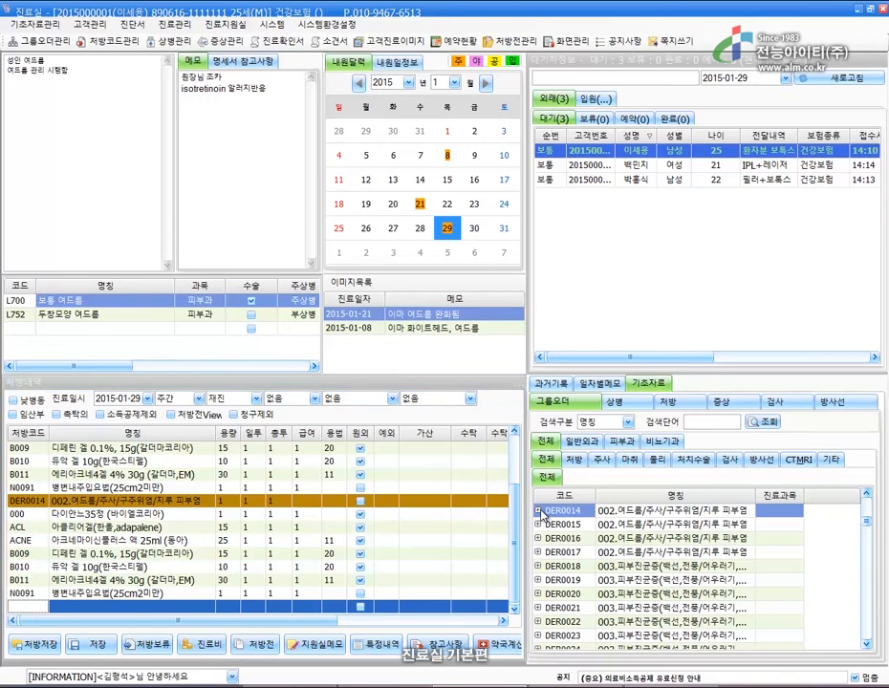
left_click(539, 510)
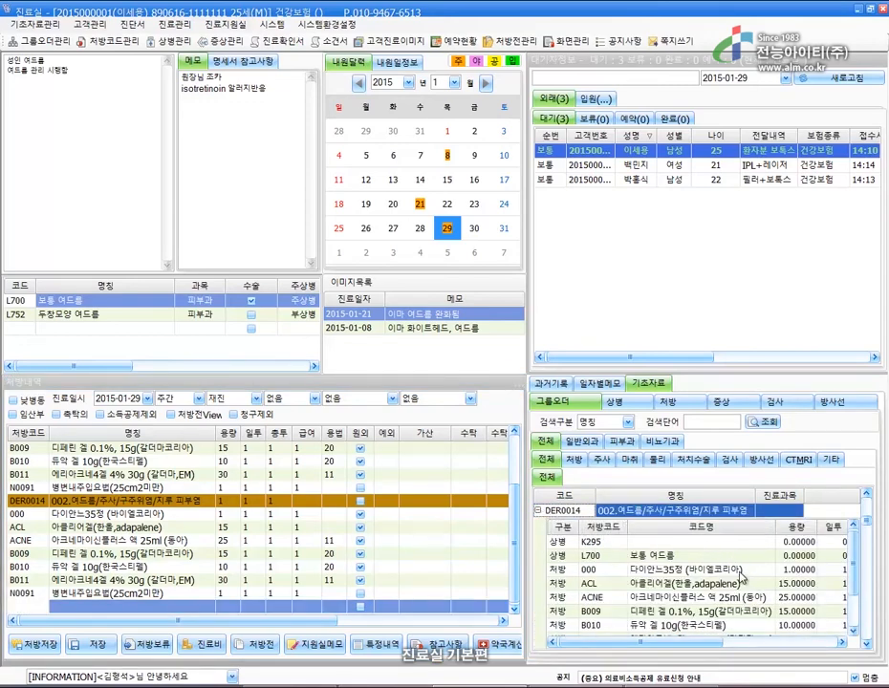
scroll(738, 574, "up", 1)
left_click(679, 626)
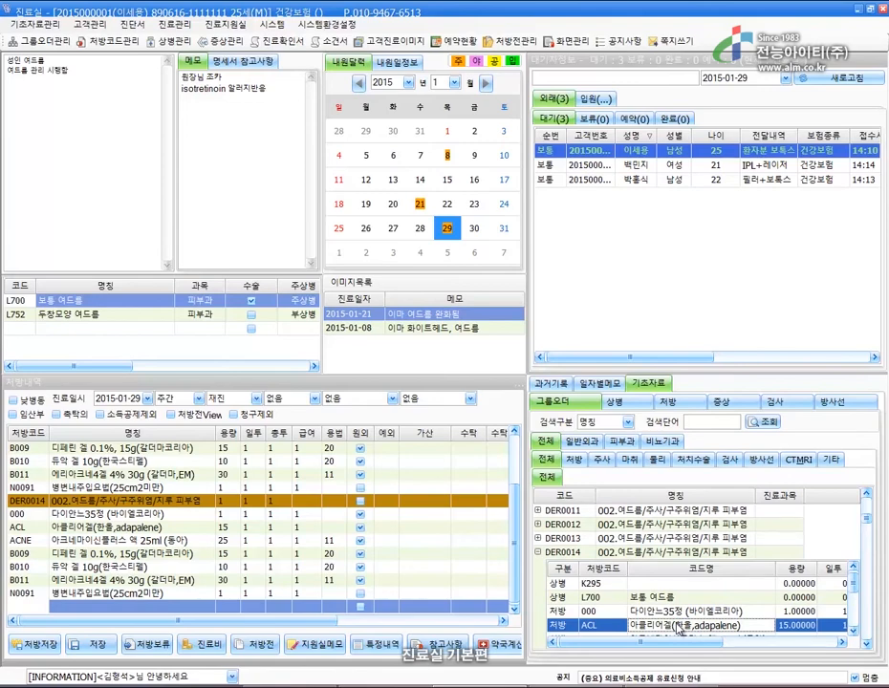
double_click(678, 627)
double_click(676, 613)
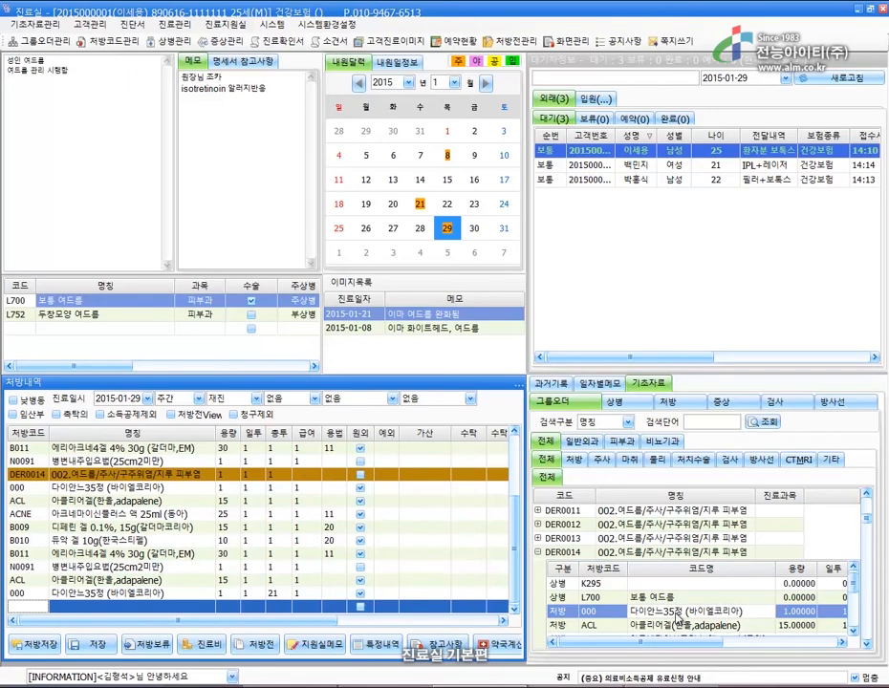
Copy the 2015-01-29 past visit's drugs into today's chart, confirming the total days.
left_click(552, 383)
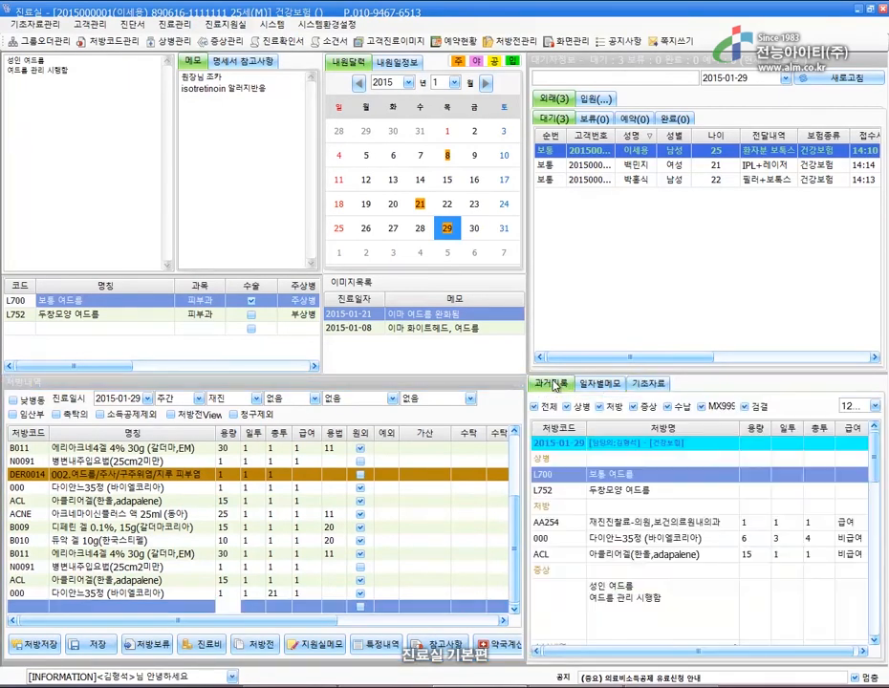
left_click(646, 446)
double_click(646, 447)
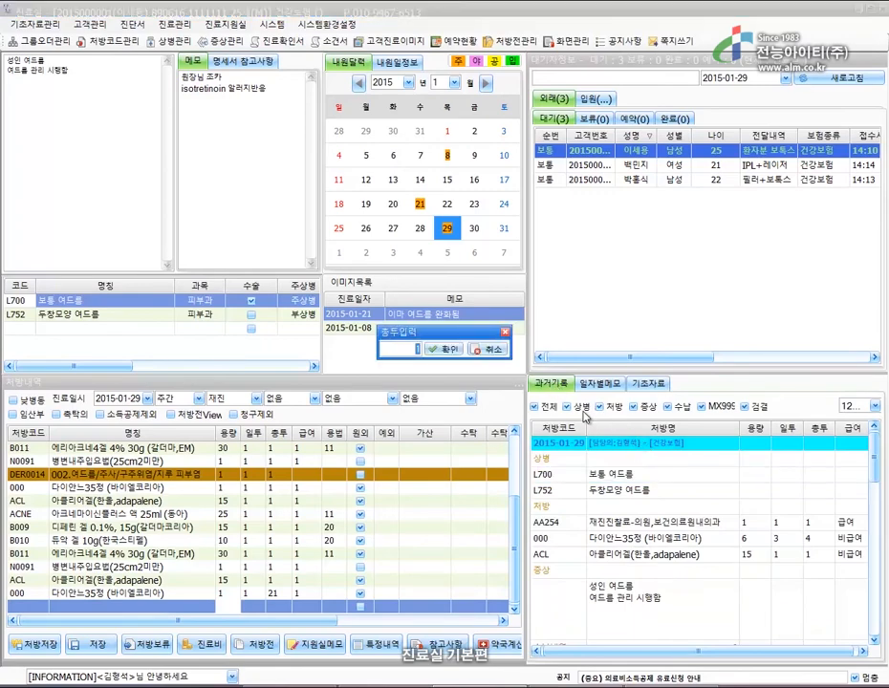
key("Return")
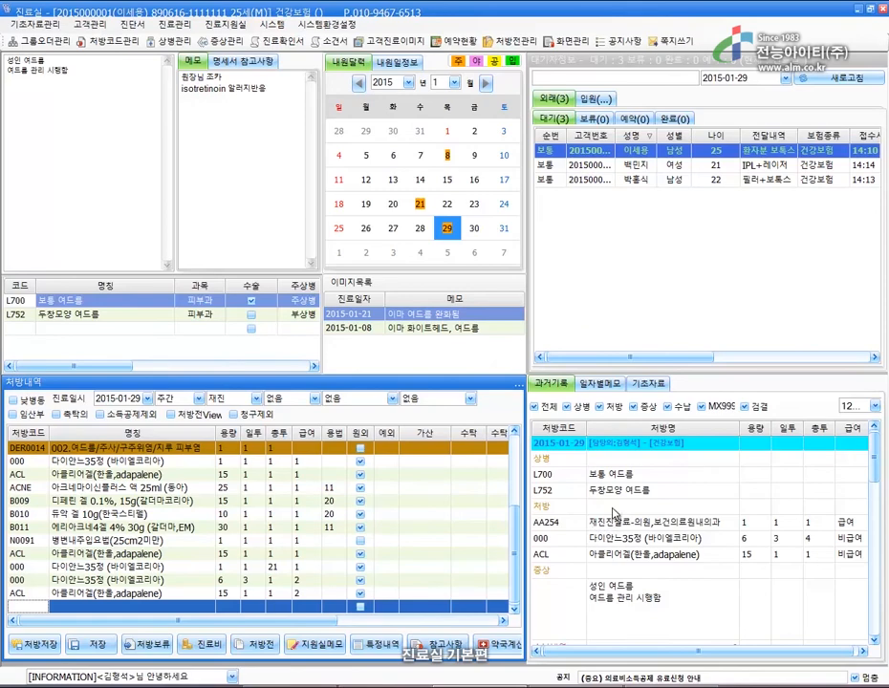
Bring in the past symptom notes, the AA254 revisit fee and 다이안느35정 from past records.
double_click(620, 572)
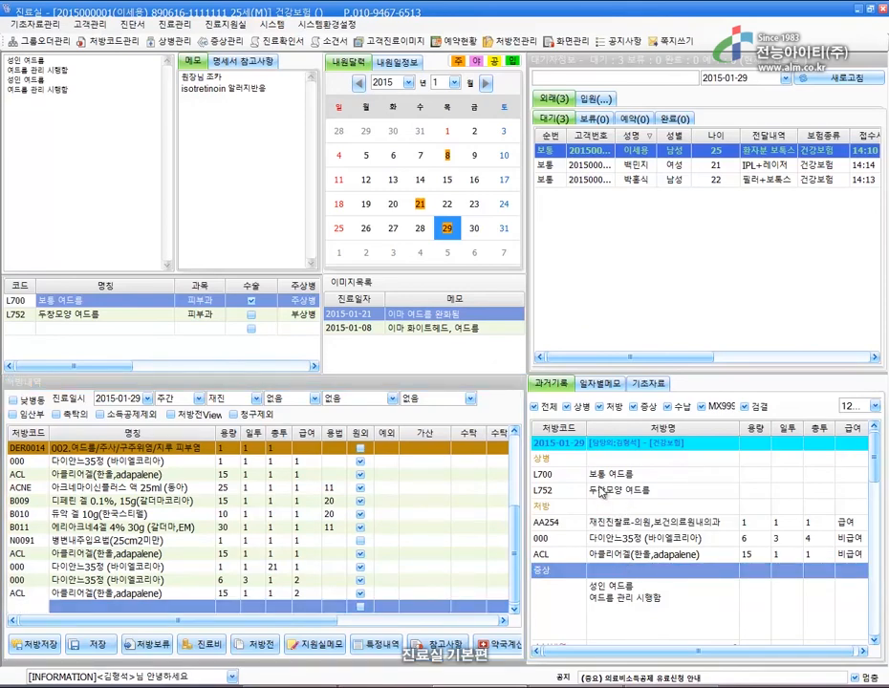
left_click(568, 460)
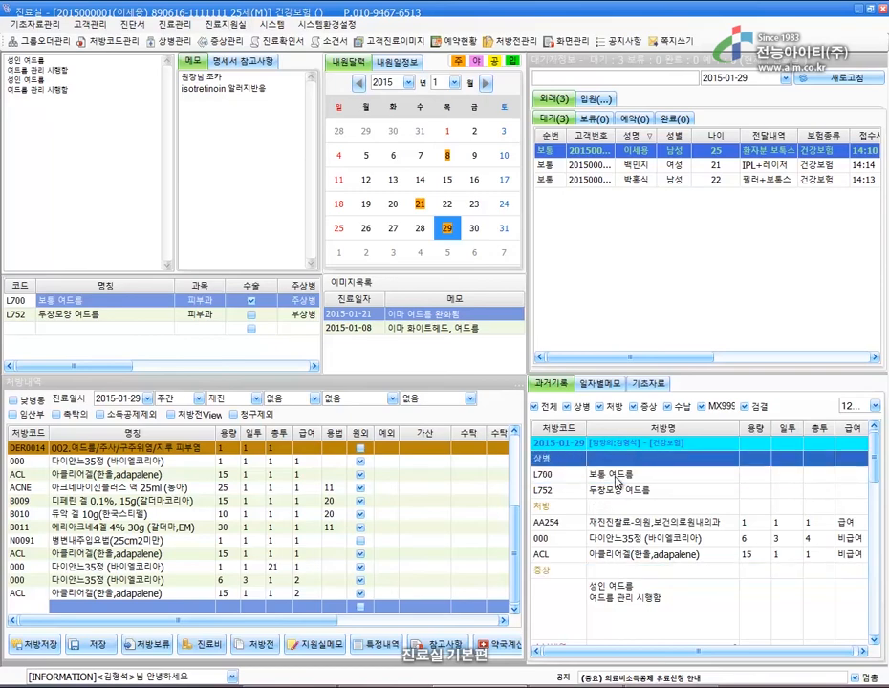
double_click(612, 523)
double_click(626, 541)
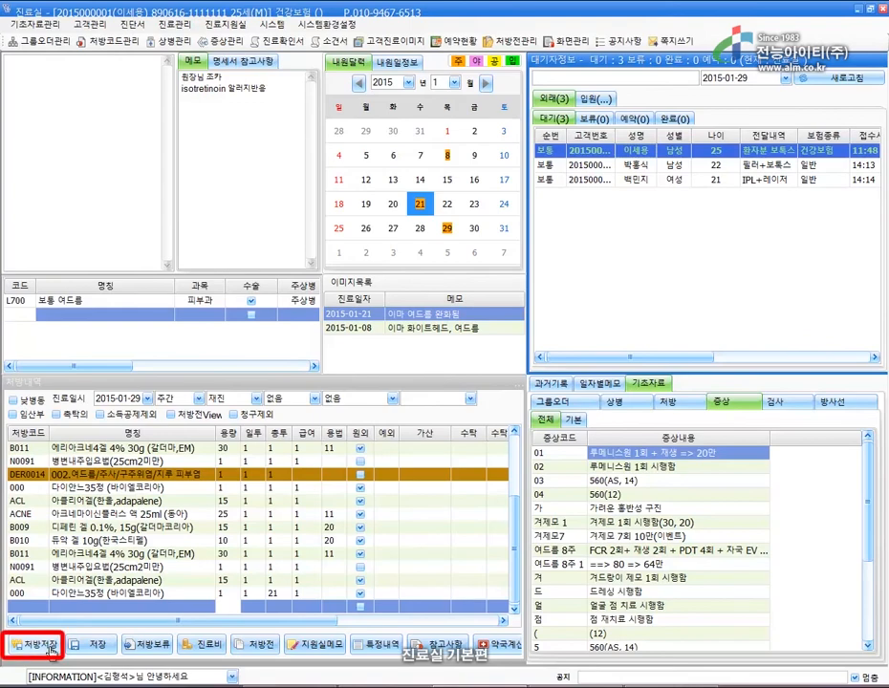
Save the prescription and enter 1000 as the amount to collect in the 진료비 window.
left_click(50, 648)
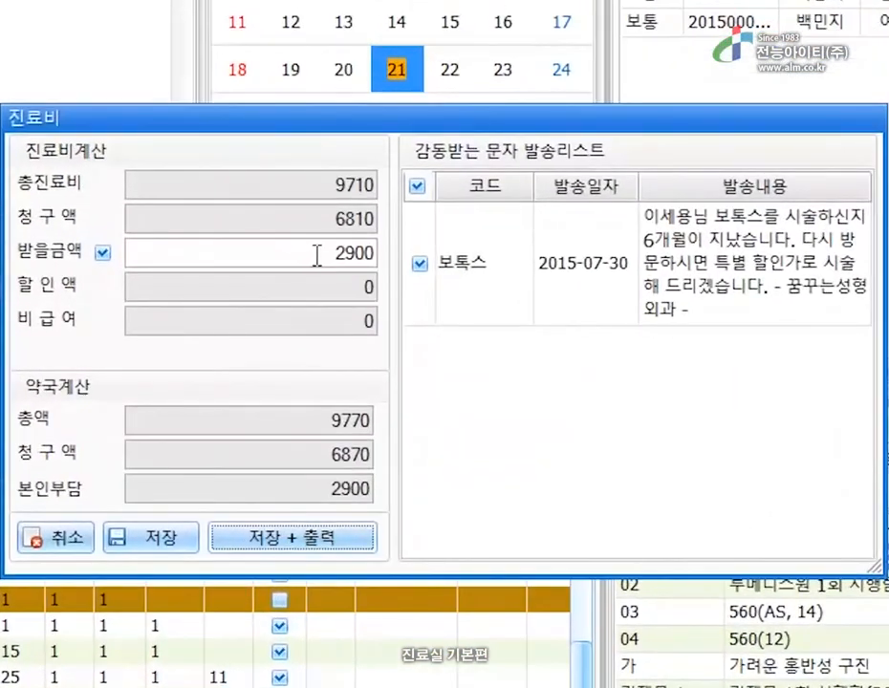
left_click_drag(347, 267, 414, 272)
type("1000")
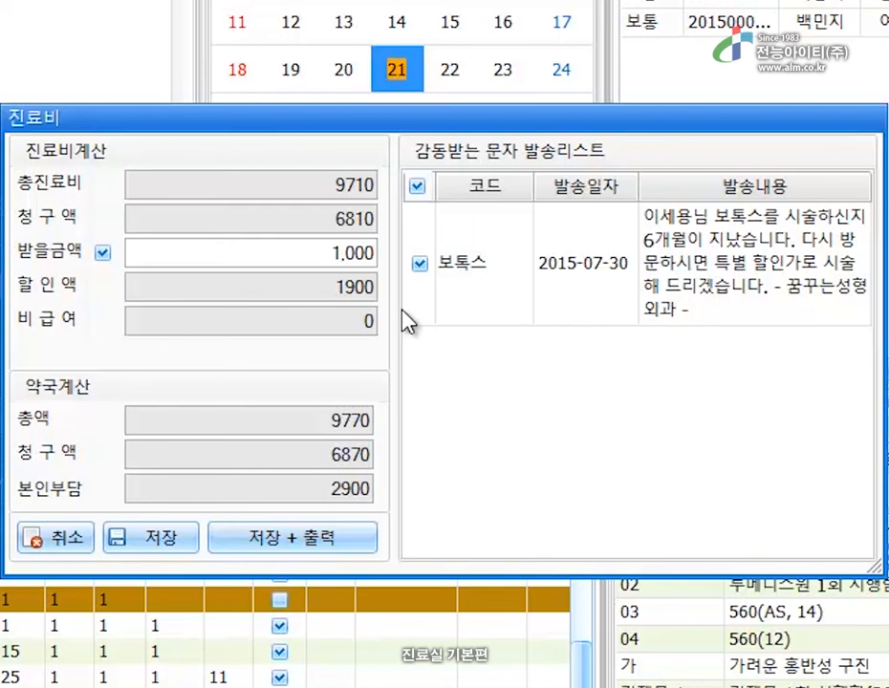
Save the visit fee, then search the patient's name and answer the visit-registration prompt.
left_click(143, 535)
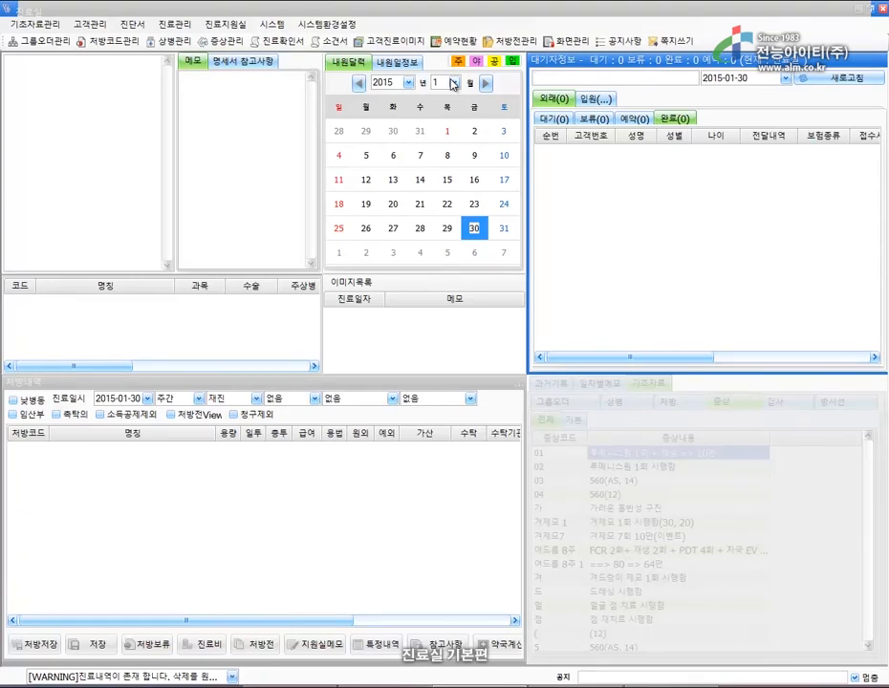
key("Return")
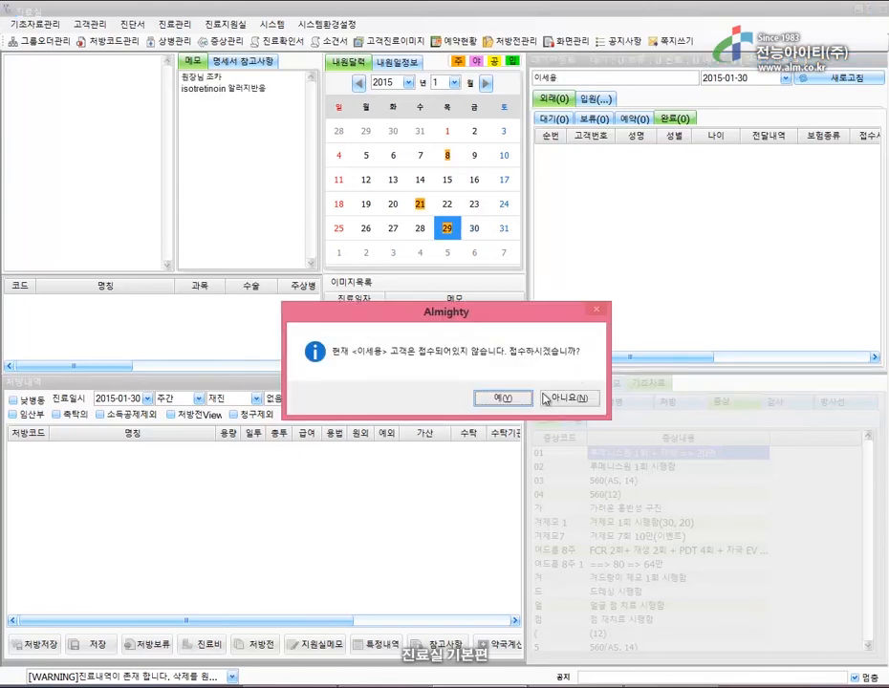
left_click(504, 398)
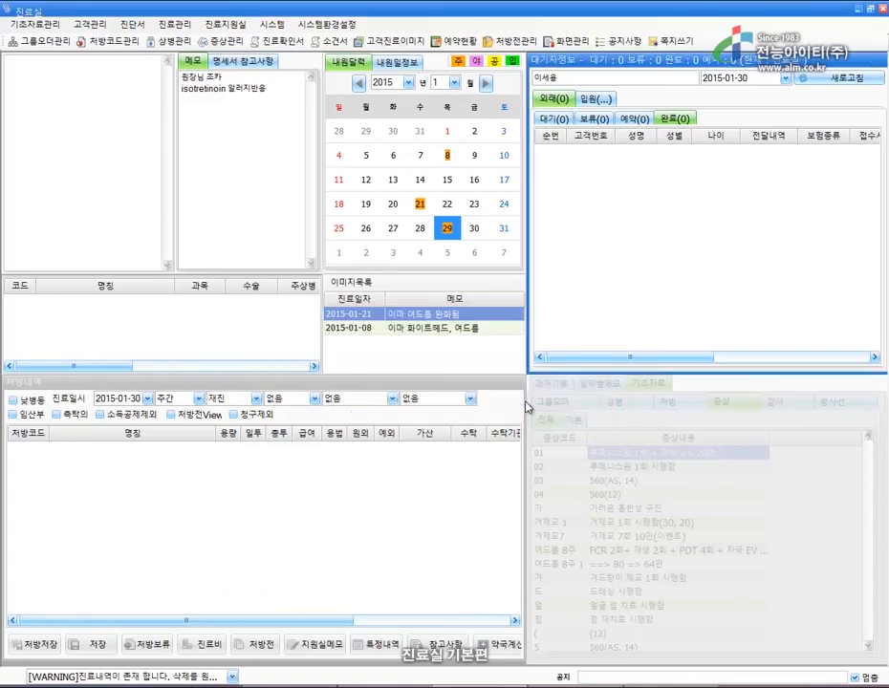